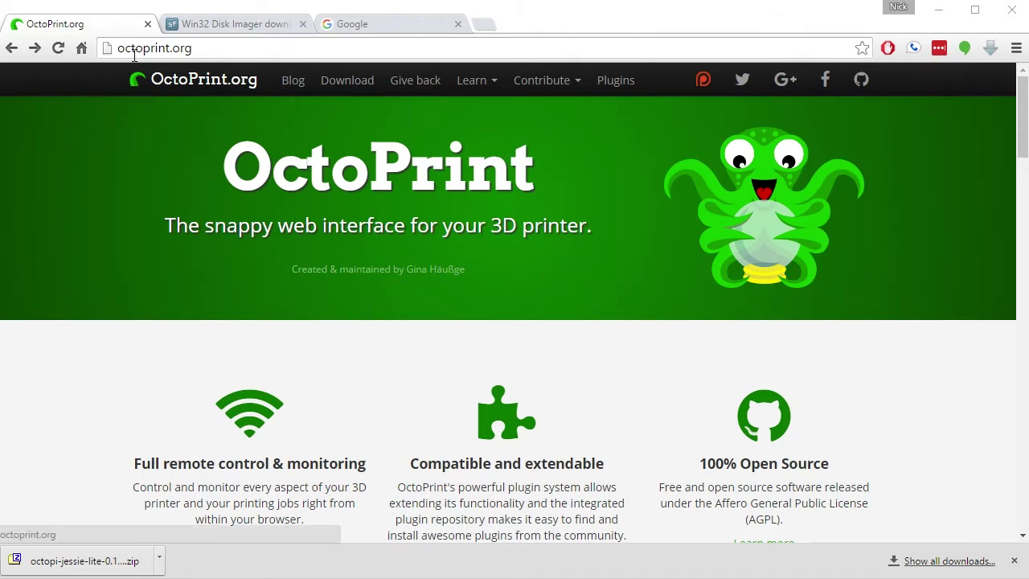
Go from the OctoPrint.org home page to the Download OctoPi 0.13 section of the download page
scroll(186, 349, "down", 1)
scroll(186, 349, "down", 3)
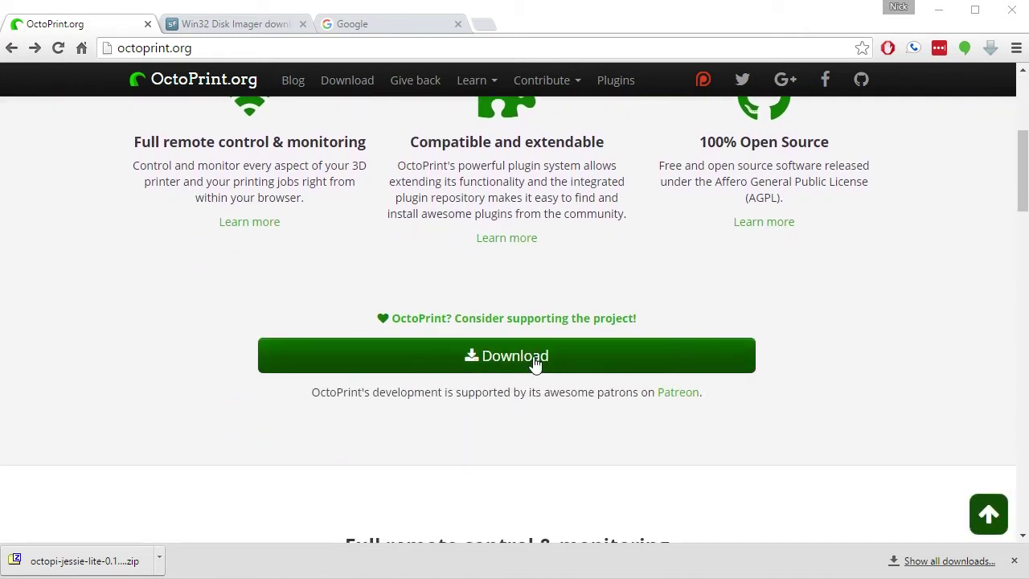
left_click(525, 356)
scroll(429, 378, "down", 2)
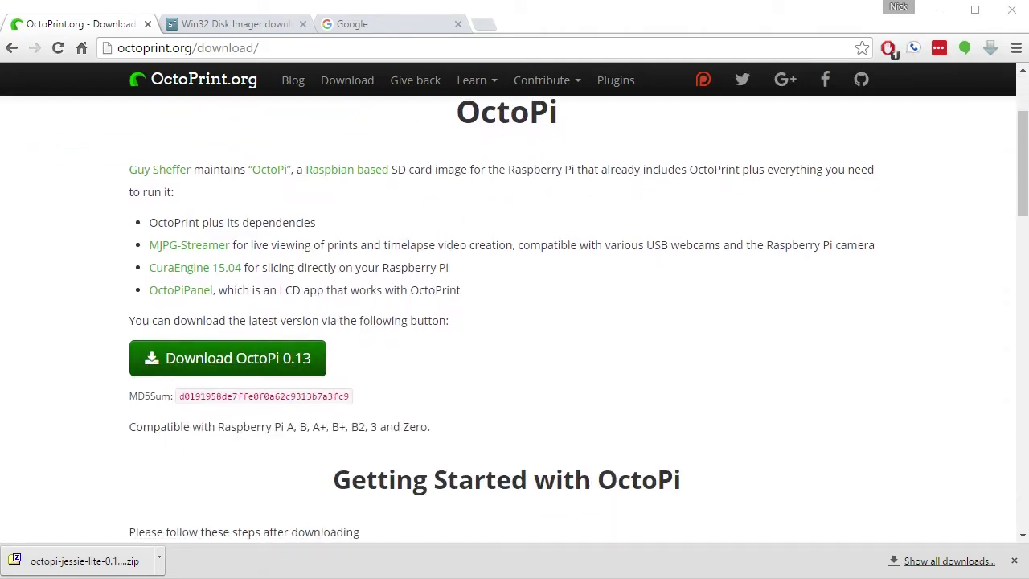
Extract the OctoPi zip with 7-Zip Extract Here into Downloads, then switch to the Win32 Disk Imager page
left_click(601, 264)
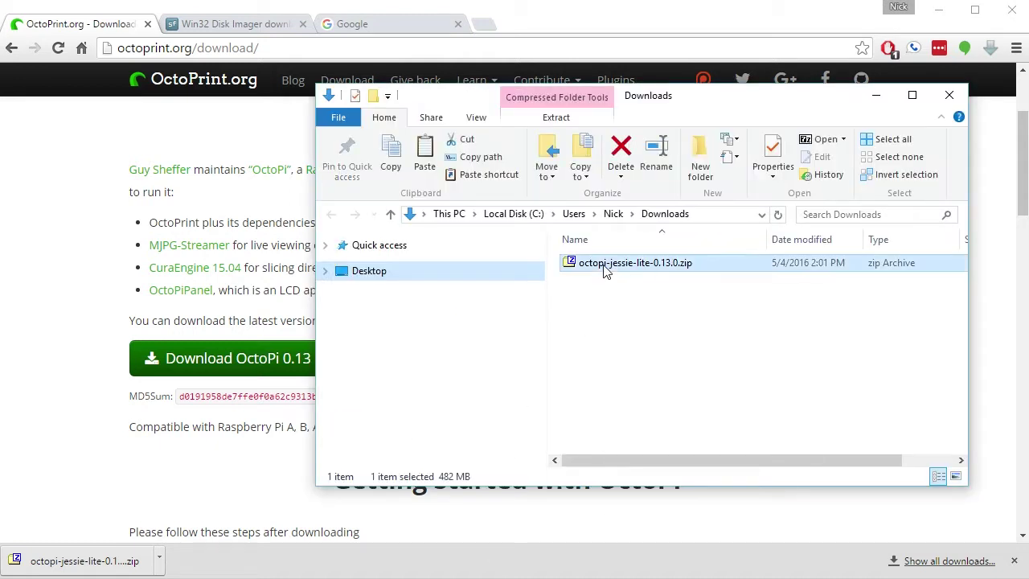
right_click(603, 263)
mouse_move(808, 295)
left_click(861, 332)
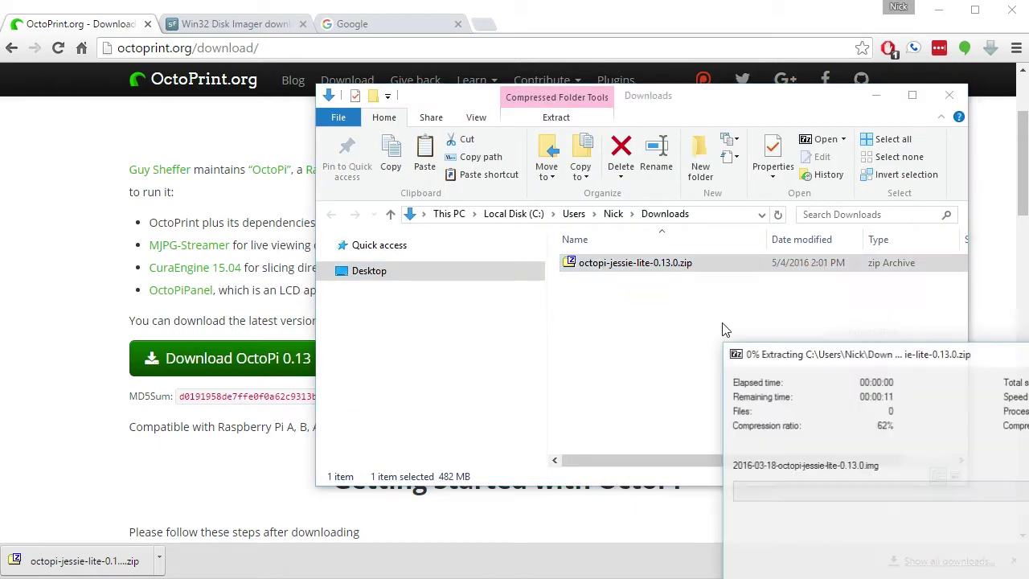
left_click_drag(814, 363, 488, 246)
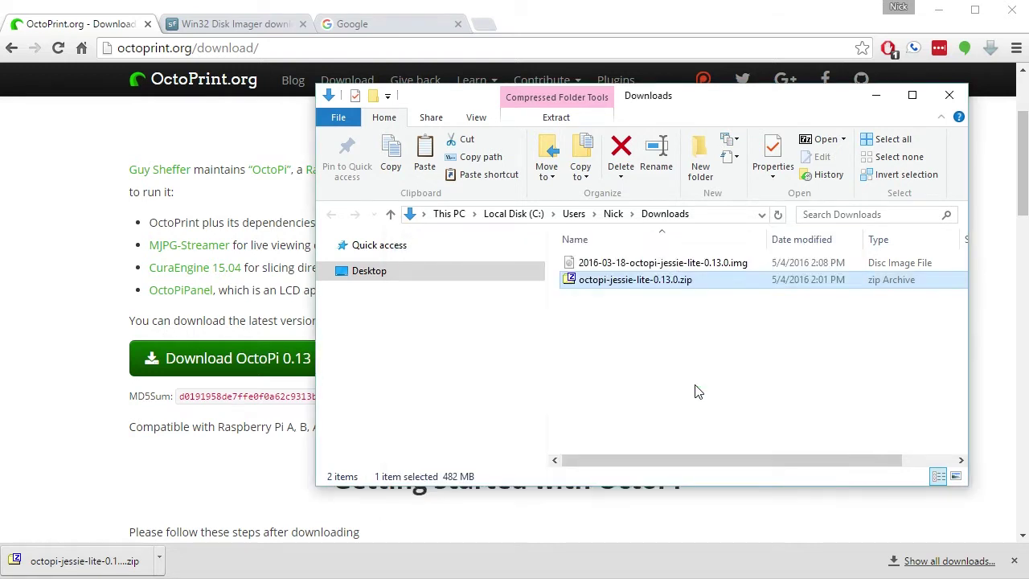
left_click(223, 26)
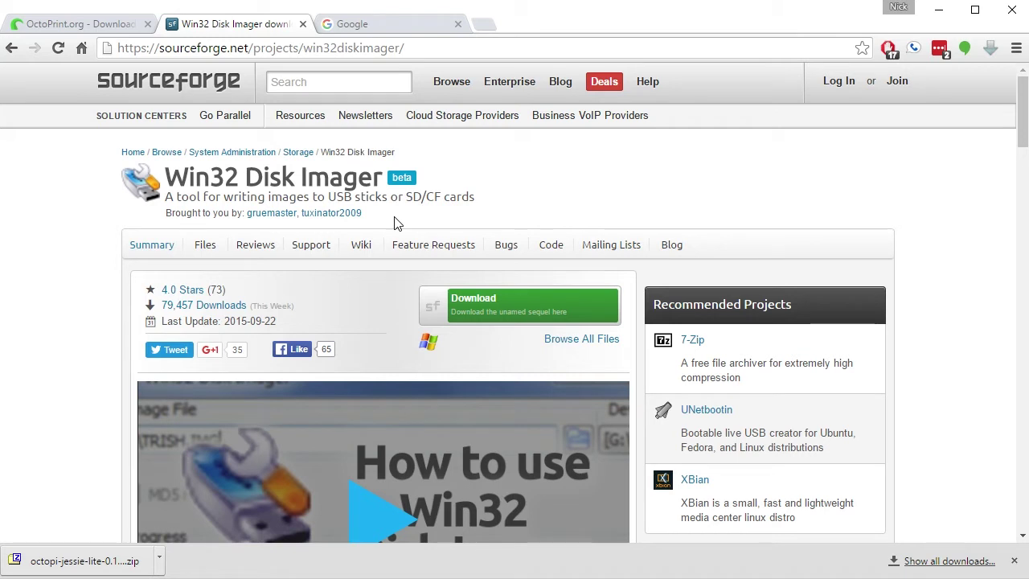
left_click(81, 28)
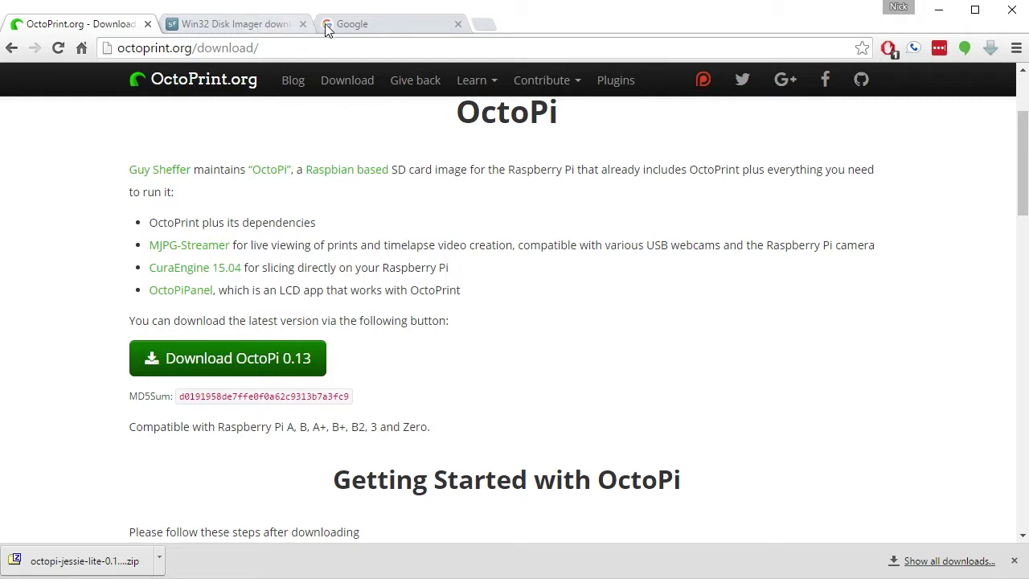
left_click(352, 25)
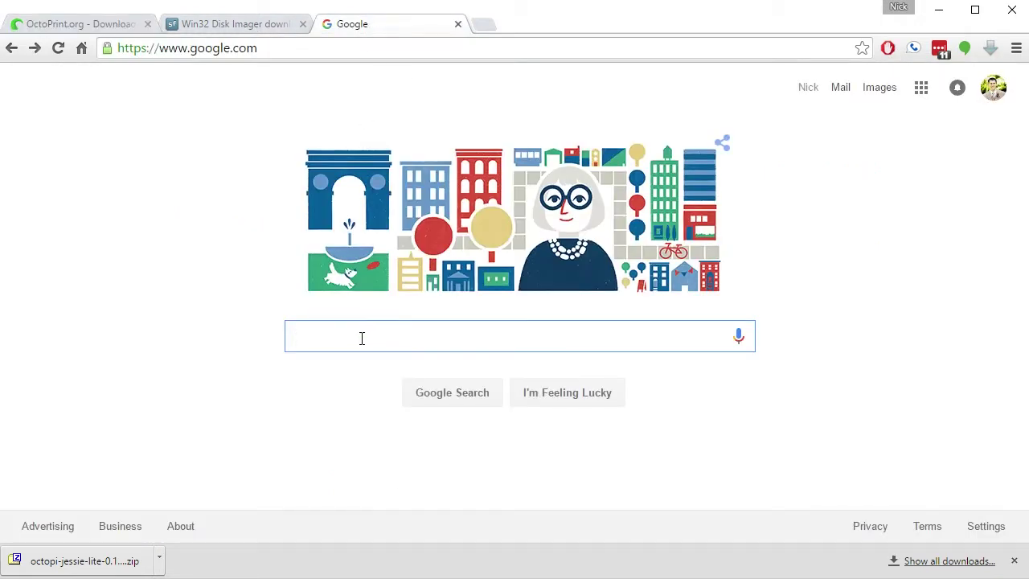
Search Google for 'bonjour for windows' and centre the Win32 Disk Imager window
type("bonjour for ")
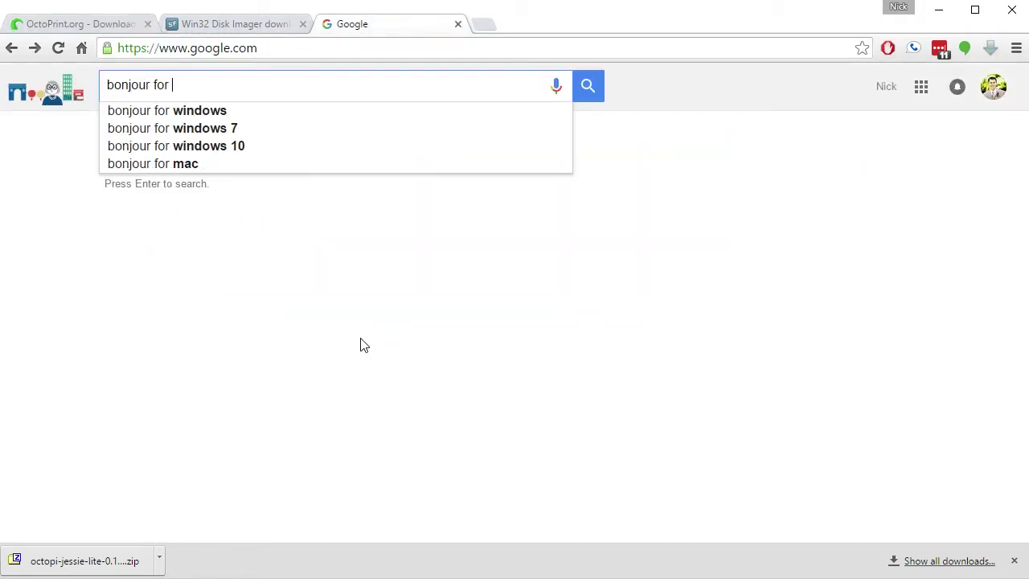
type("windows")
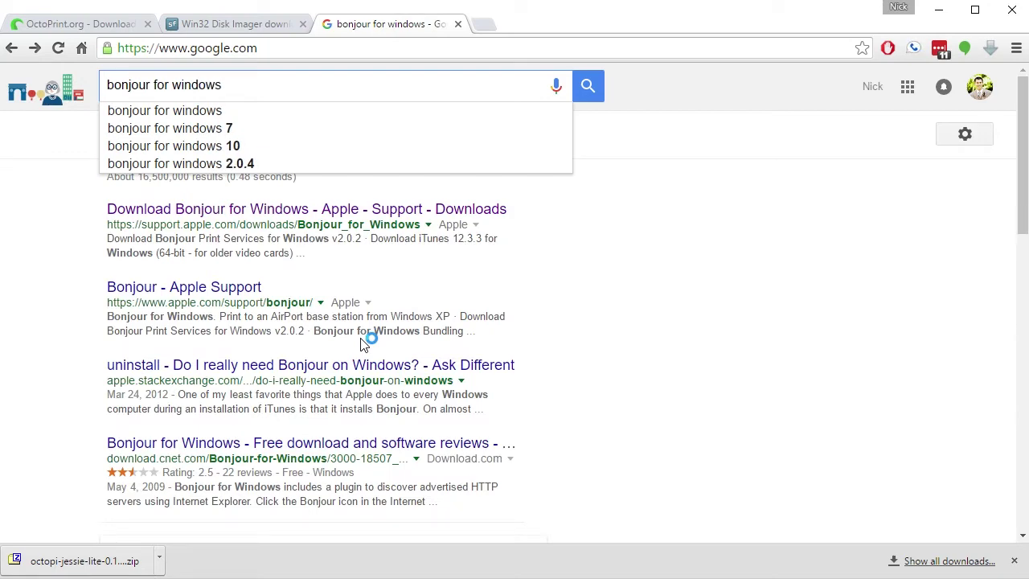
key("Return")
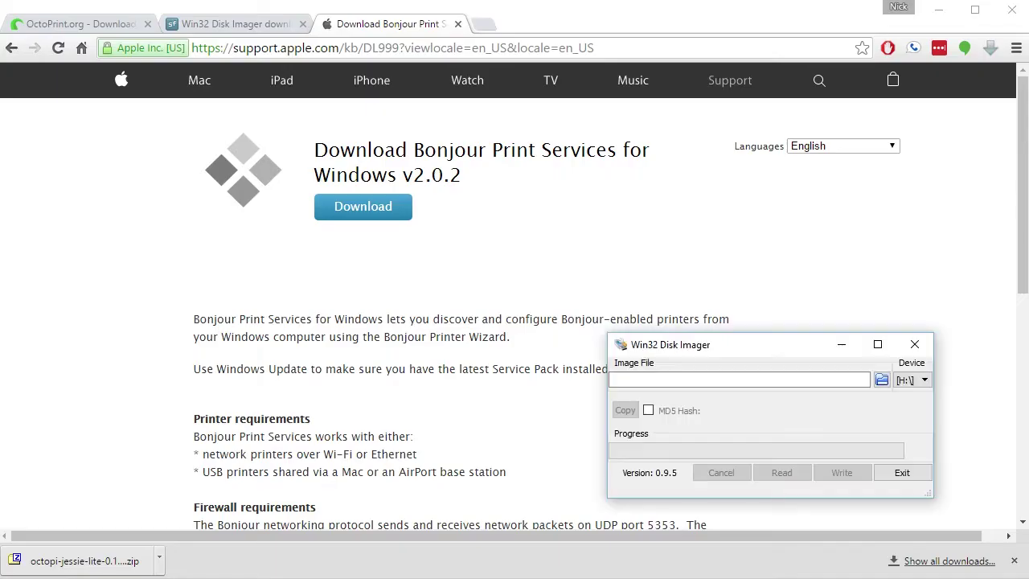
left_click_drag(762, 351, 653, 245)
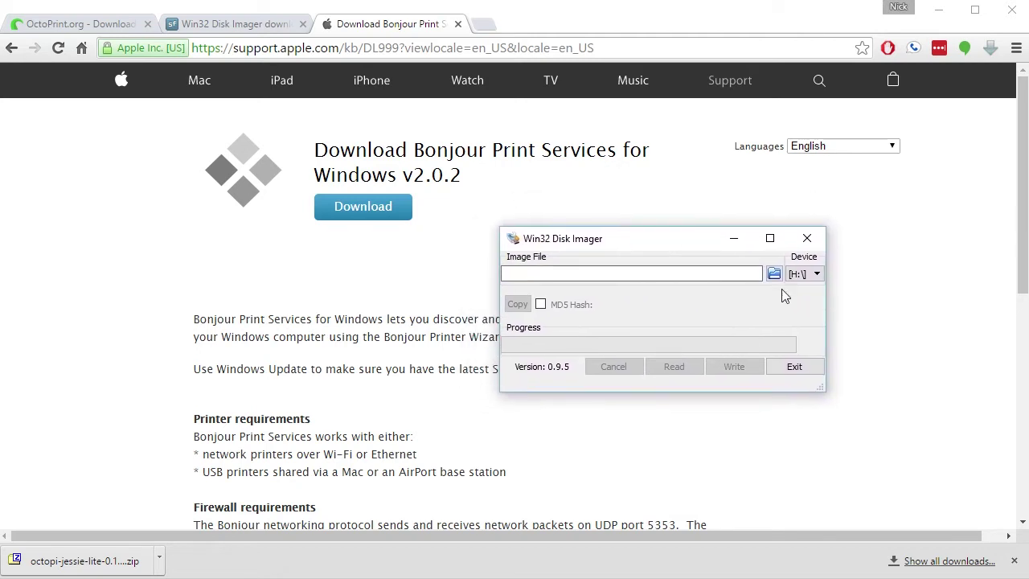
Write 2016-03-18-octopi-jessie-lite-0.13.0.img to the H:\ card, confirm the overwrite, and exit the imager
left_click(798, 274)
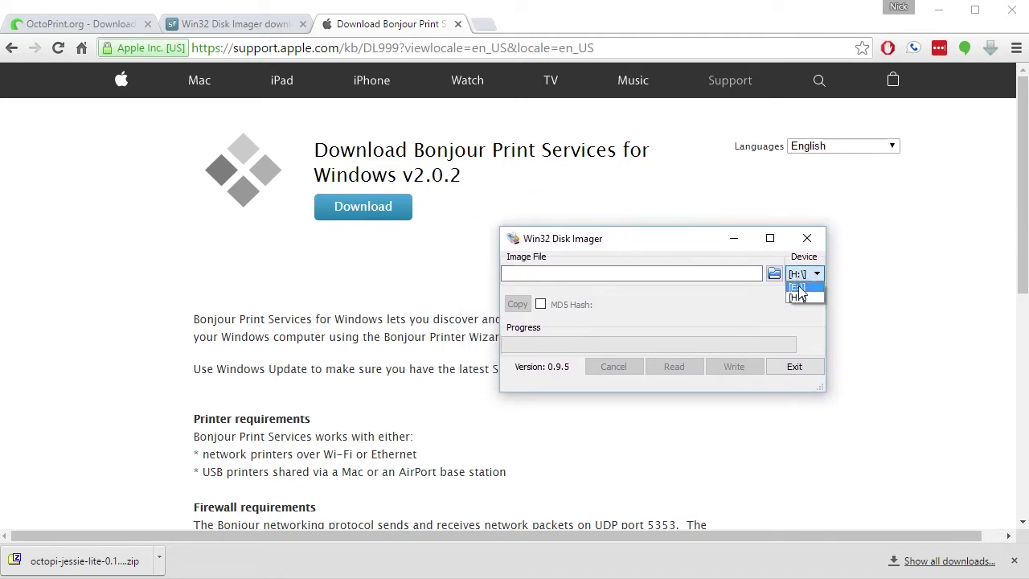
left_click(798, 299)
left_click(774, 274)
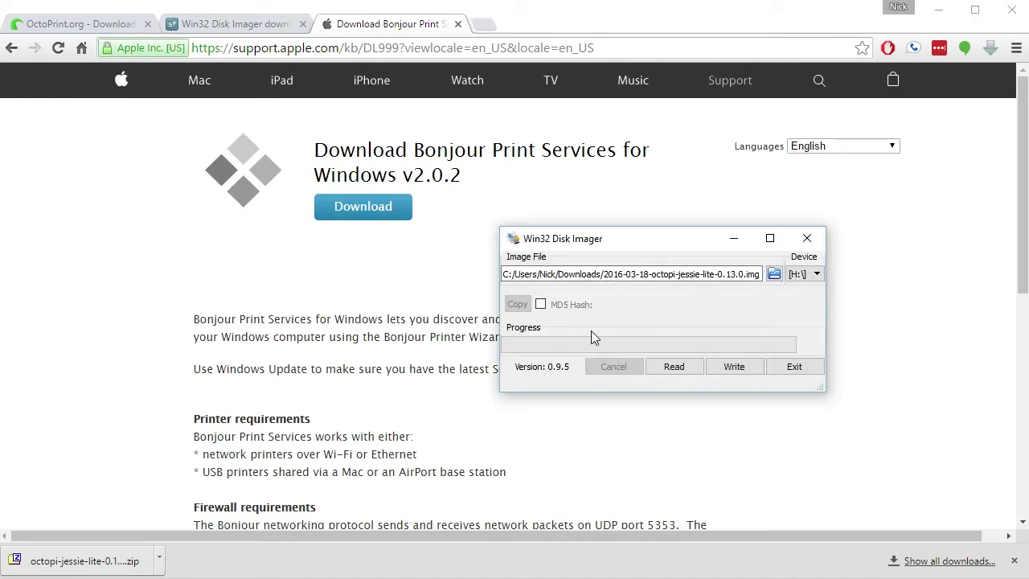
left_click(734, 366)
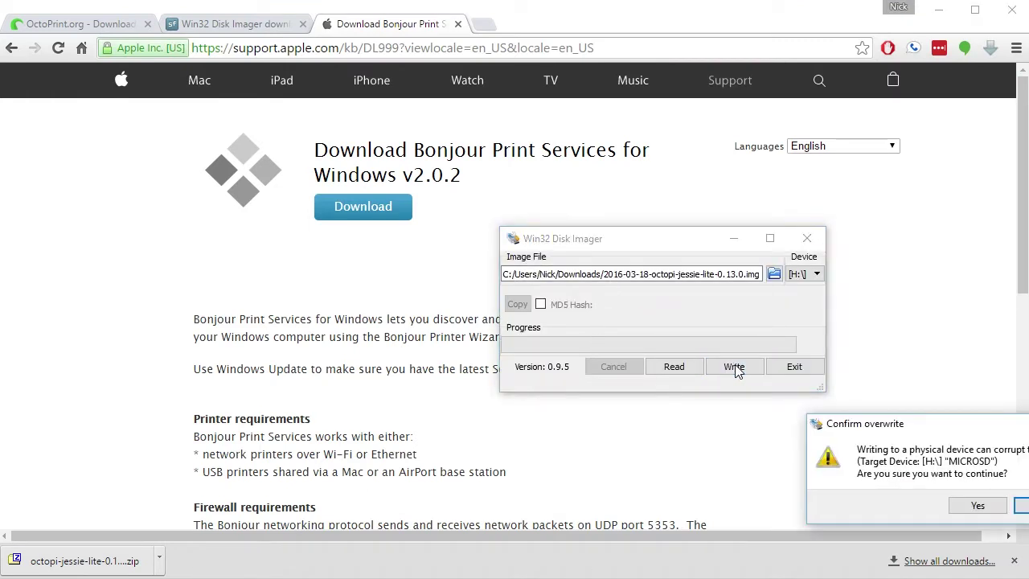
left_click_drag(912, 433, 655, 314)
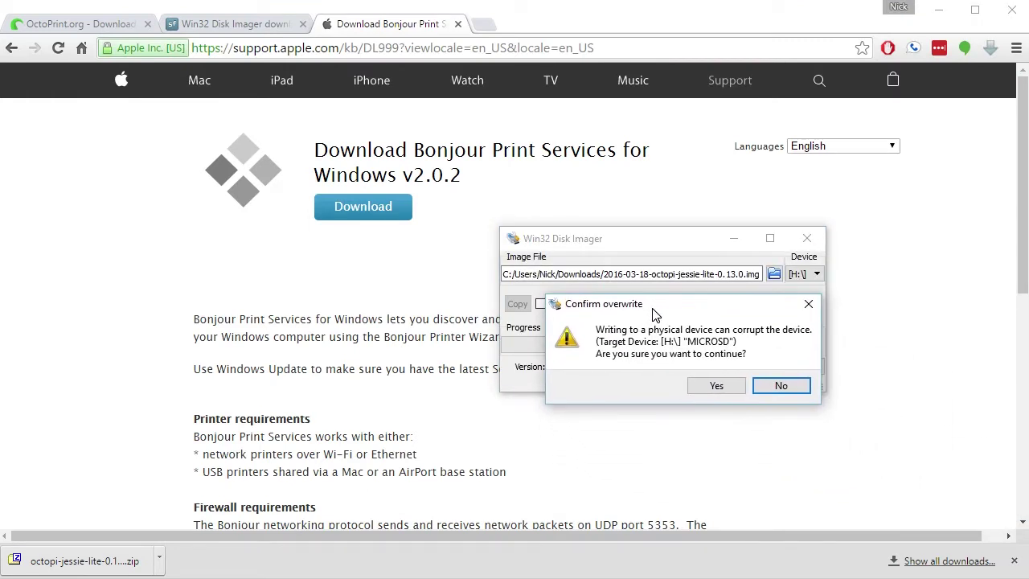
left_click(716, 387)
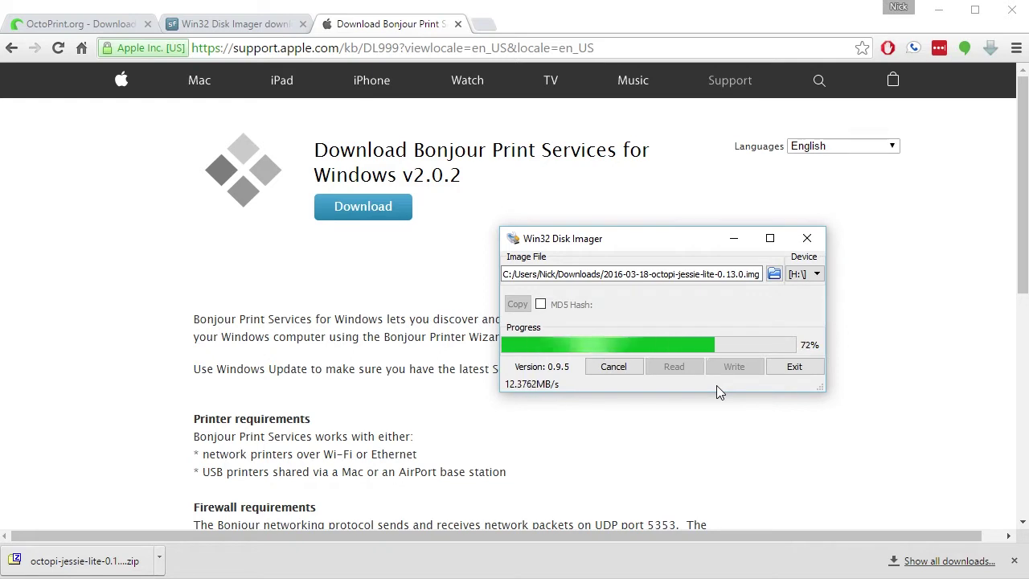
left_click(801, 370)
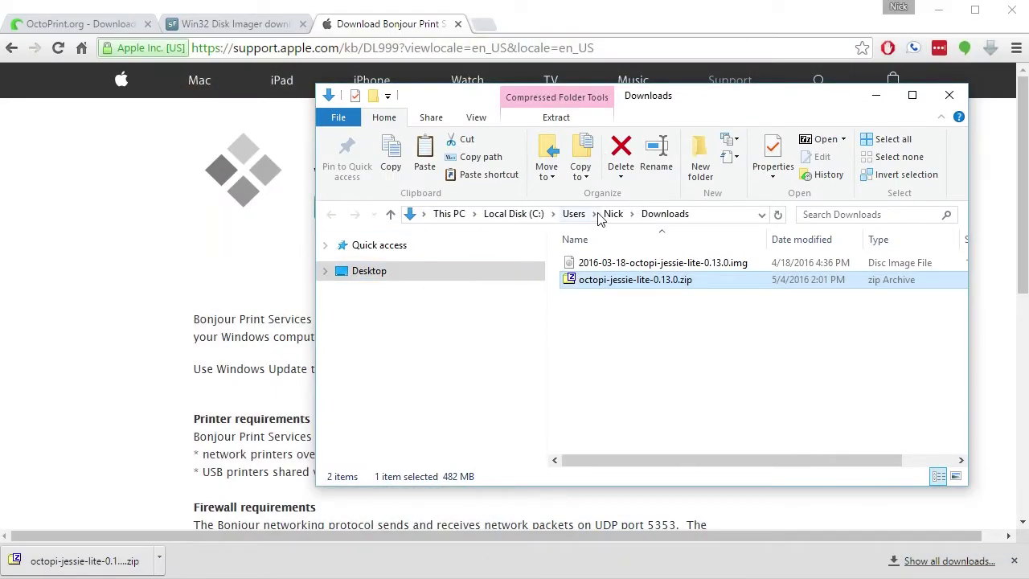
Navigate through This PC and open the boot (H:) drive
left_click(507, 215)
left_click(462, 220)
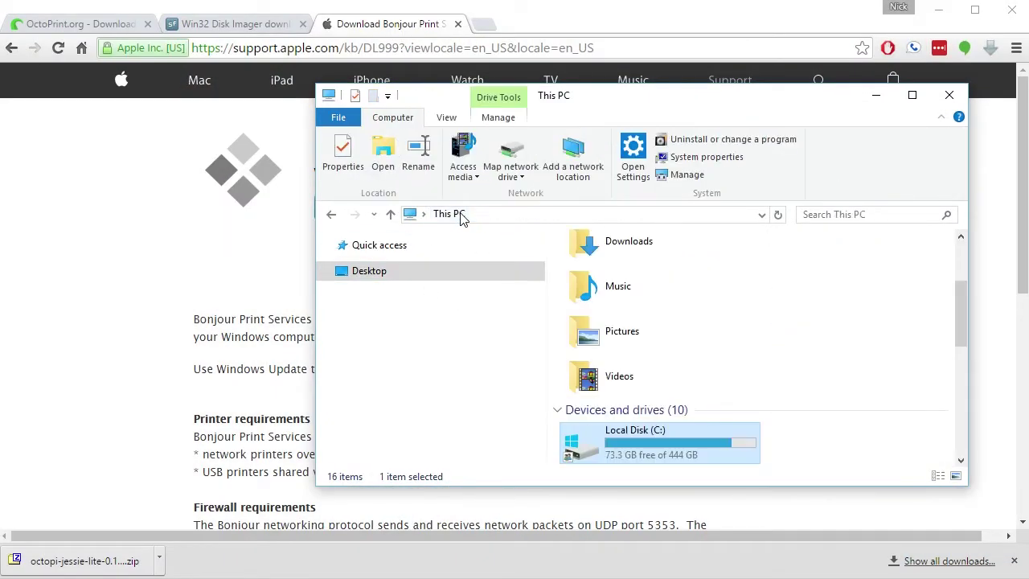
scroll(712, 370, "down", 5)
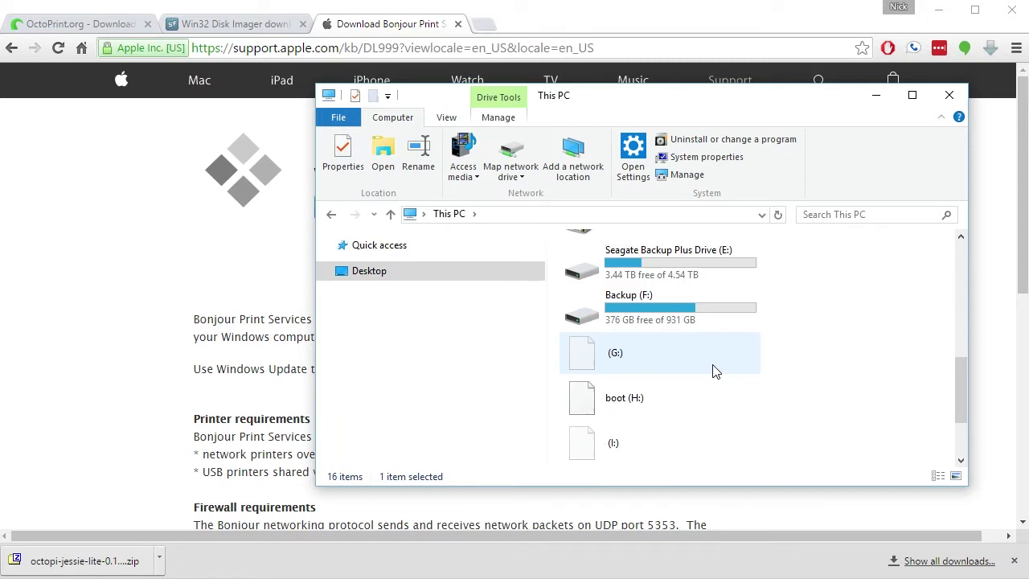
double_click(626, 390)
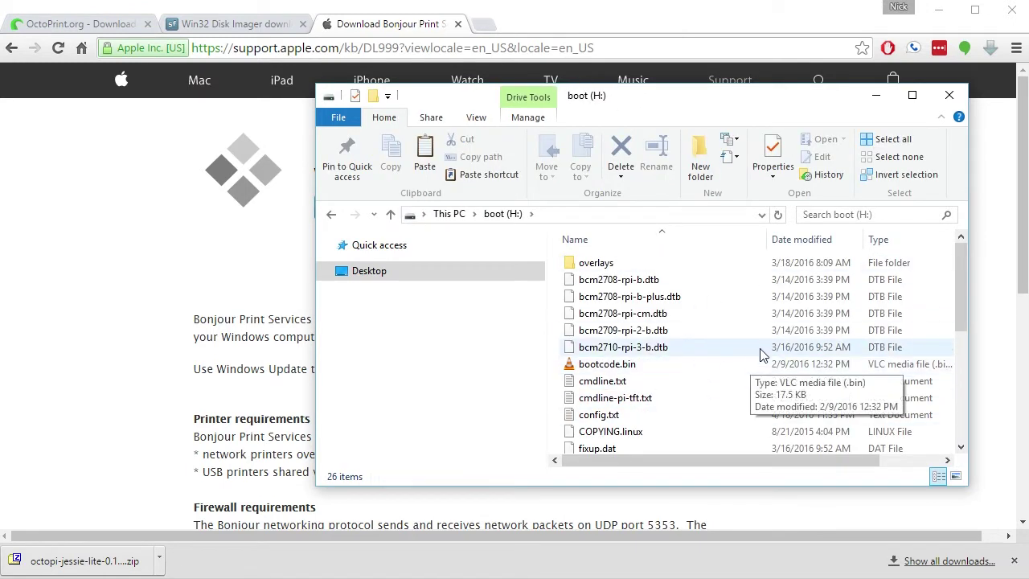
Open octopi-network.txt from the boot drive with WordPad
scroll(731, 312, "down", 1)
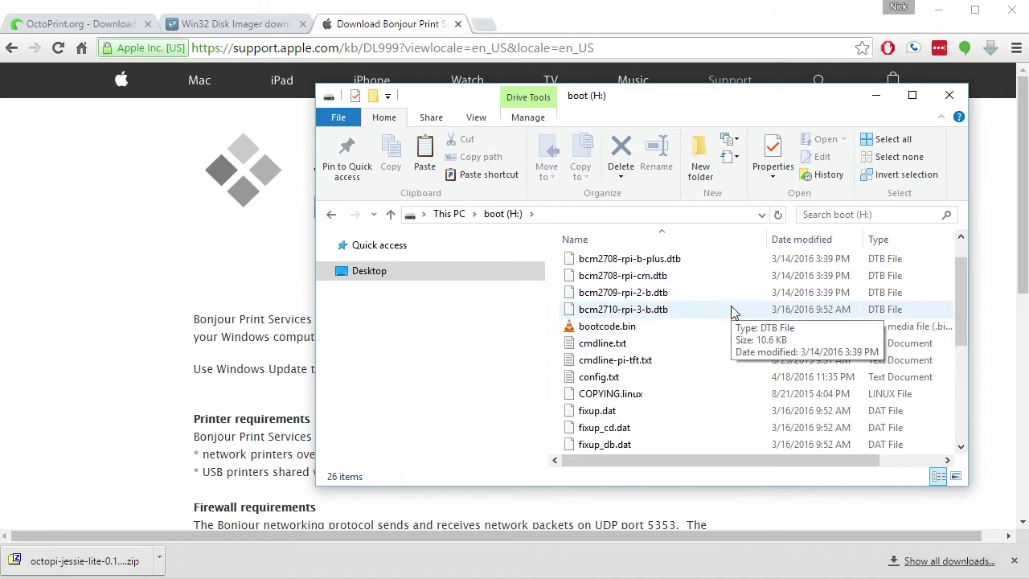
scroll(731, 312, "down", 1)
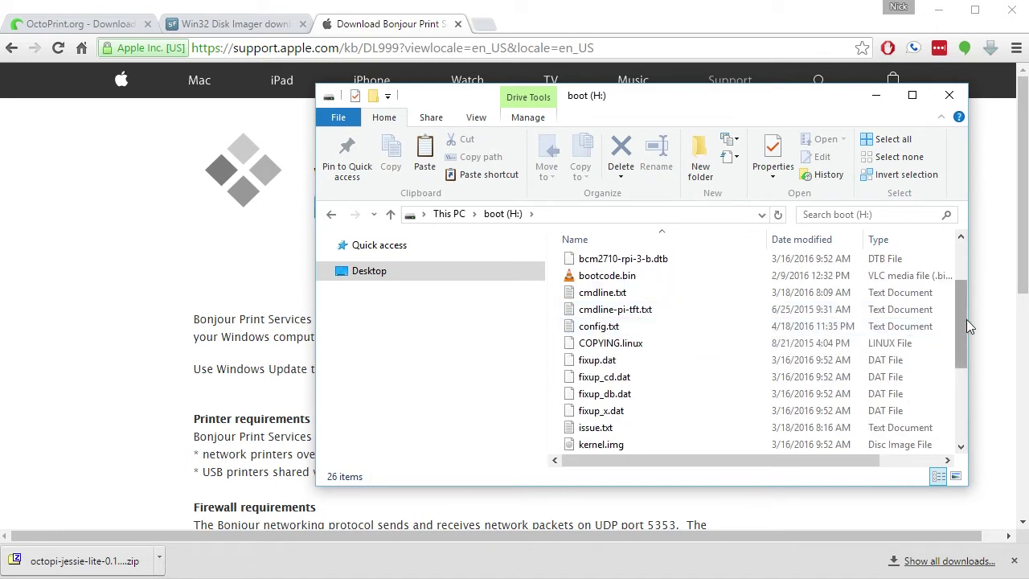
left_click_drag(961, 321, 967, 338)
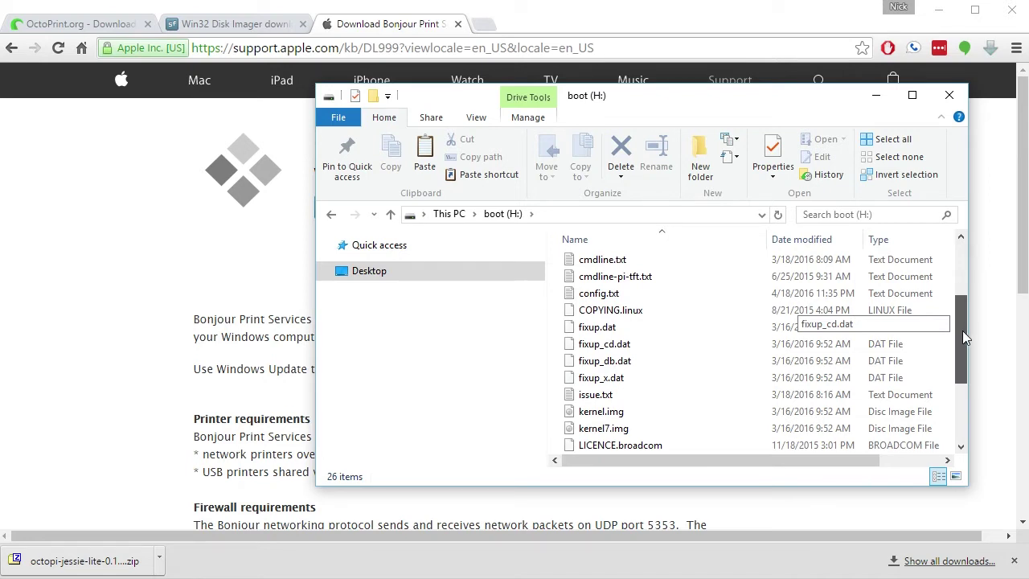
left_click_drag(962, 330, 963, 334)
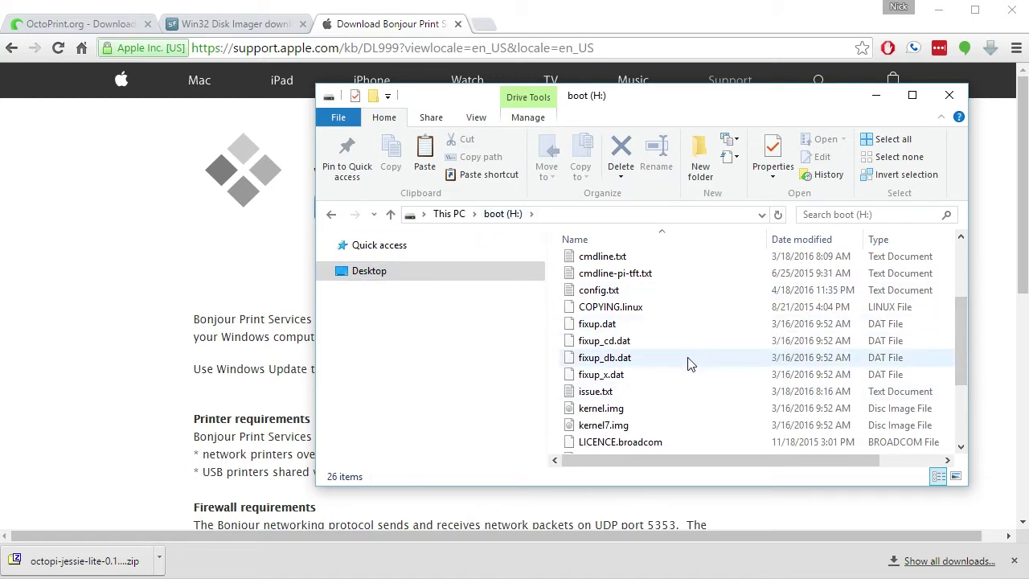
left_click_drag(958, 328, 971, 405)
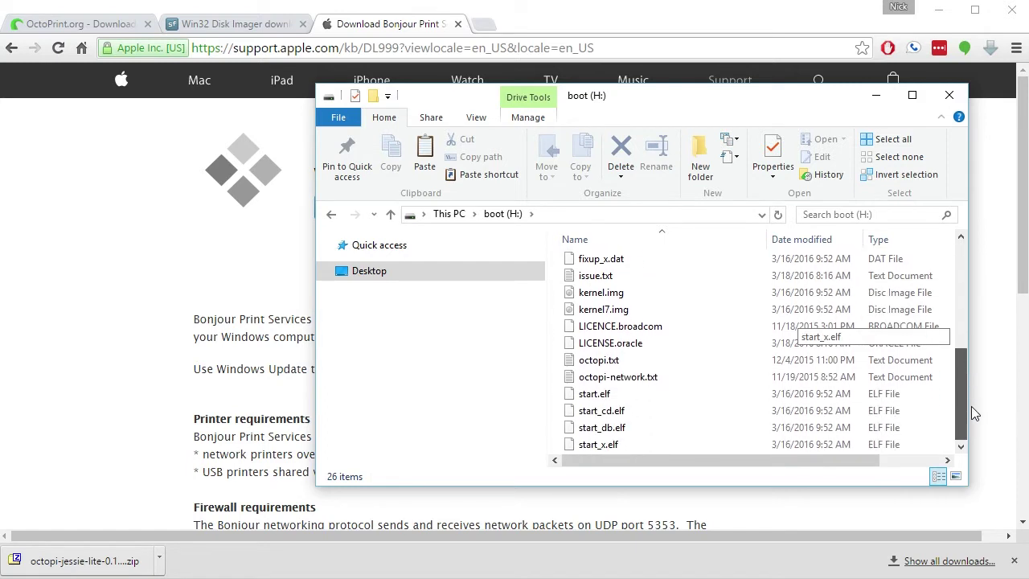
right_click(639, 381)
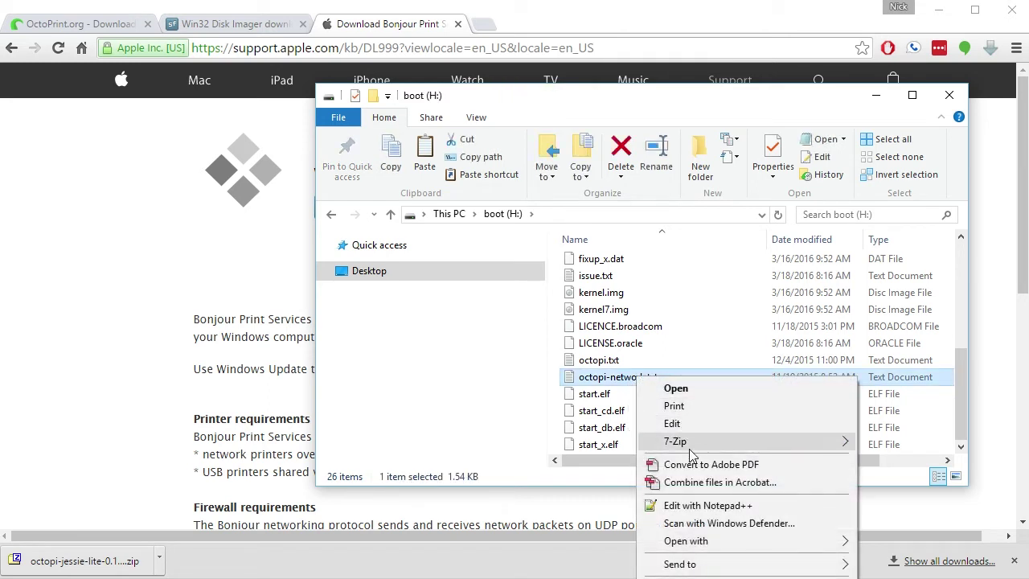
mouse_move(715, 550)
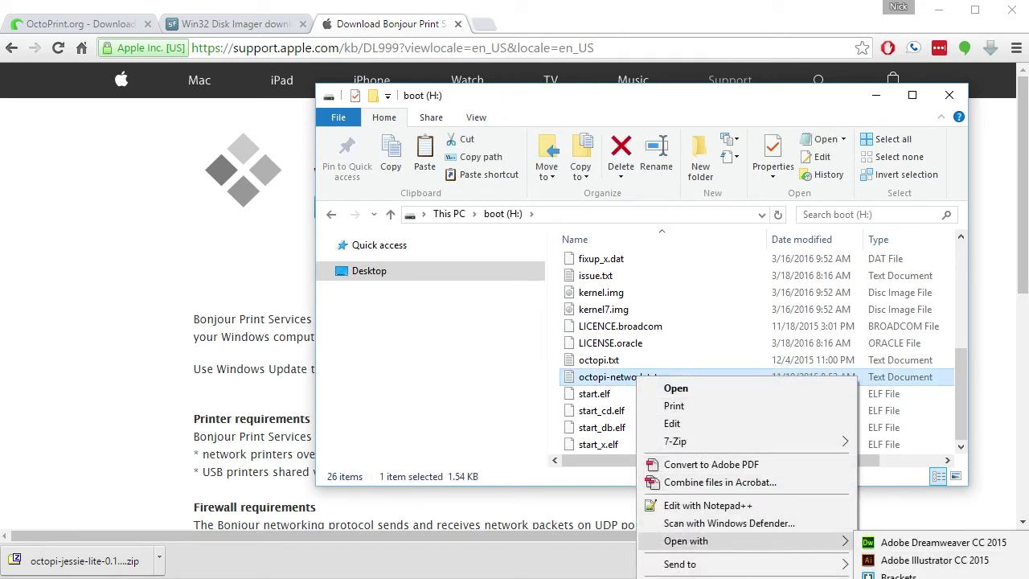
left_click(897, 575)
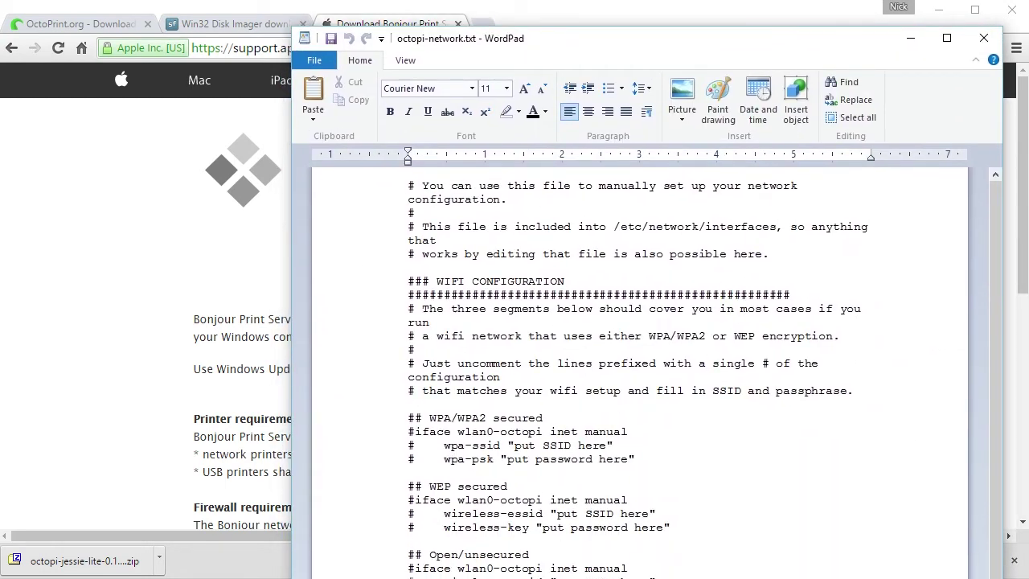
left_click_drag(546, 578, 546, 544)
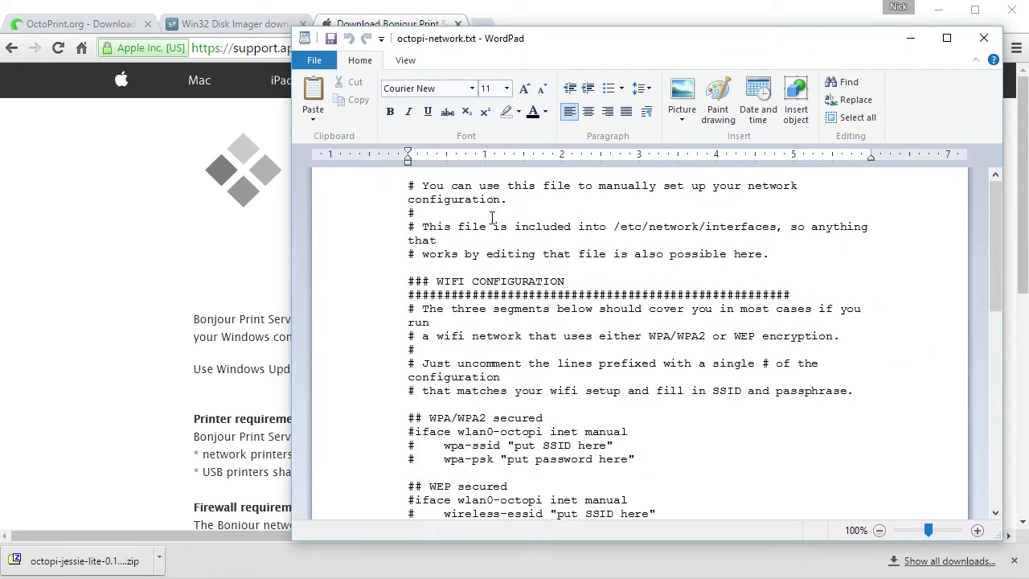
scroll(528, 350, "down", 3)
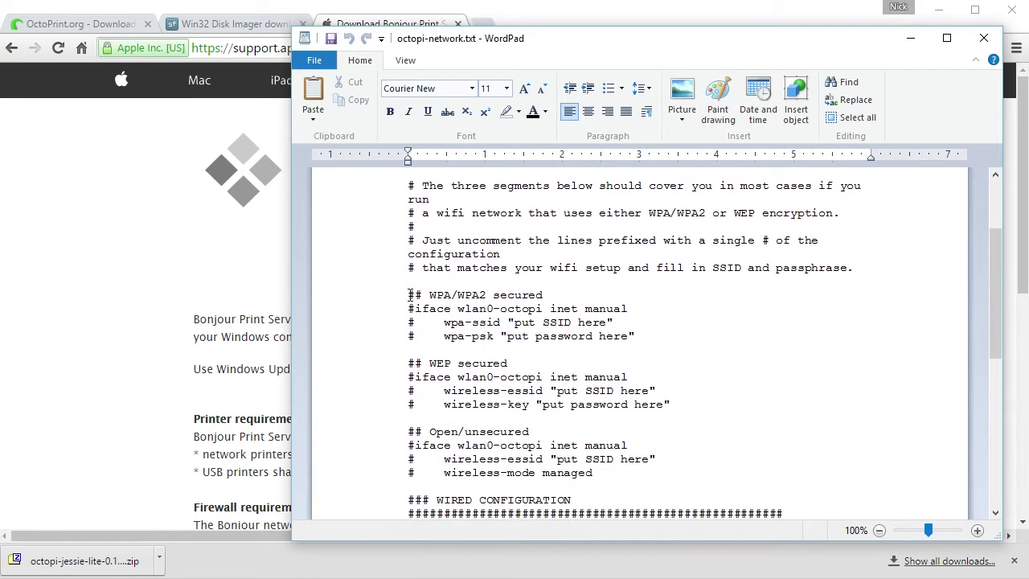
left_click_drag(410, 295, 547, 289)
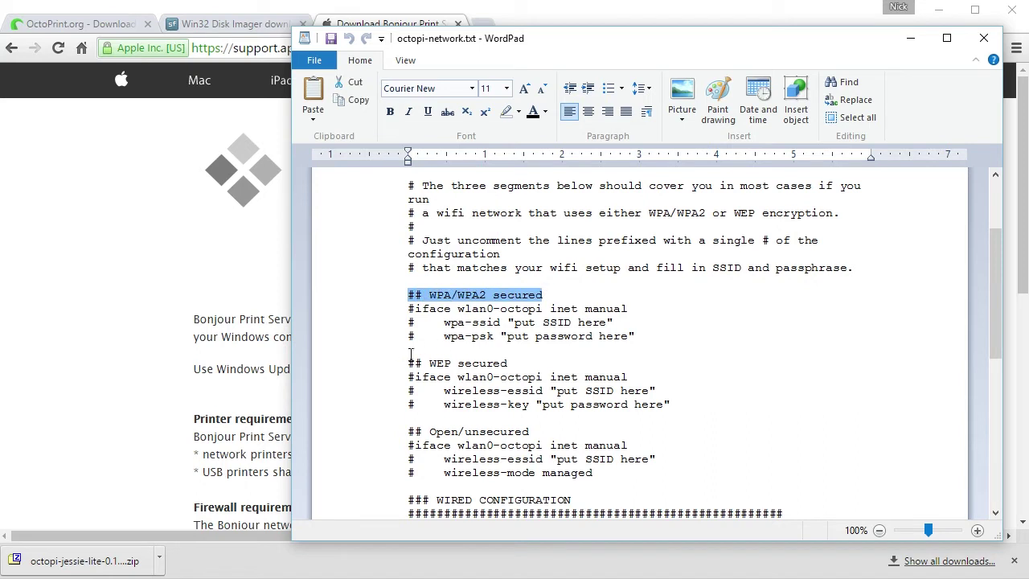
left_click_drag(410, 363, 505, 358)
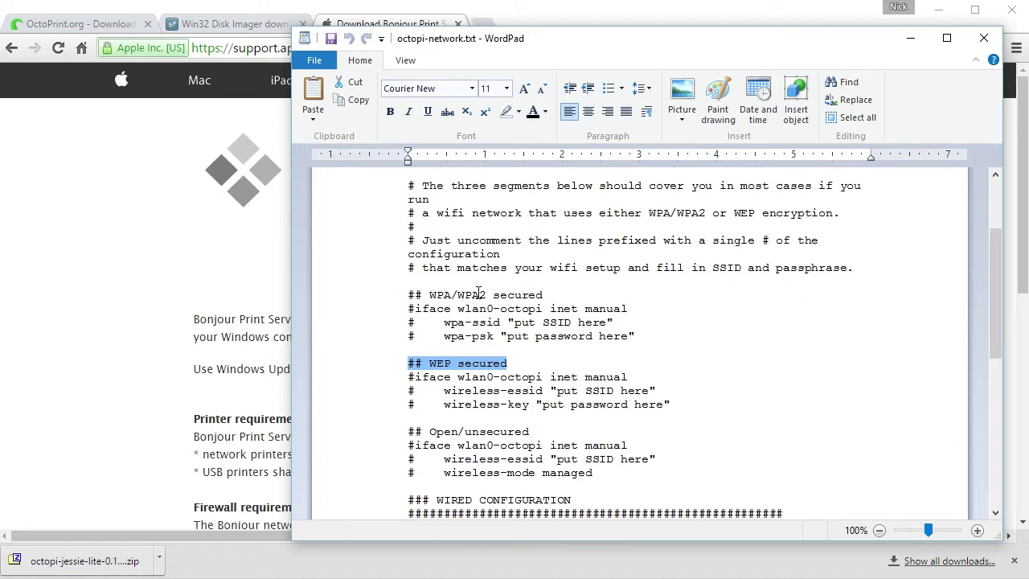
left_click(413, 308)
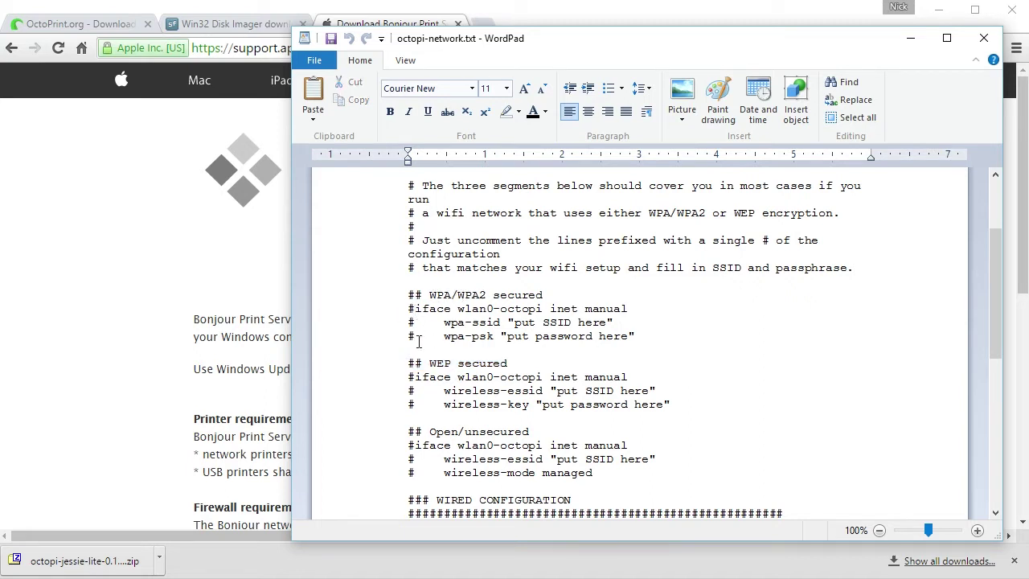
Uncomment the iface and wpa-ssid lines and set the SSID to wirelessNetwork
key("BackSpace")
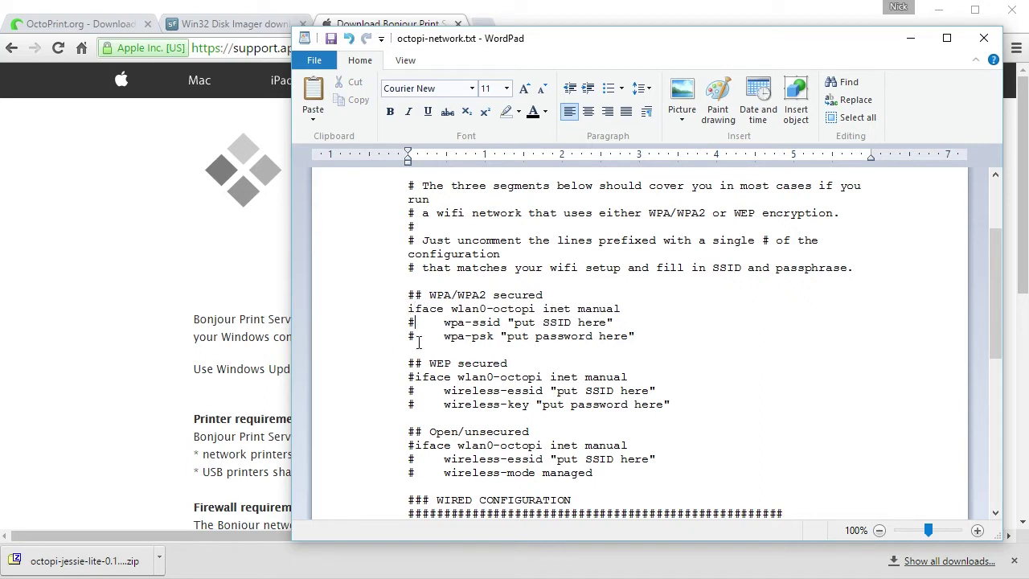
key("BackSpace")
key("BackSpace")
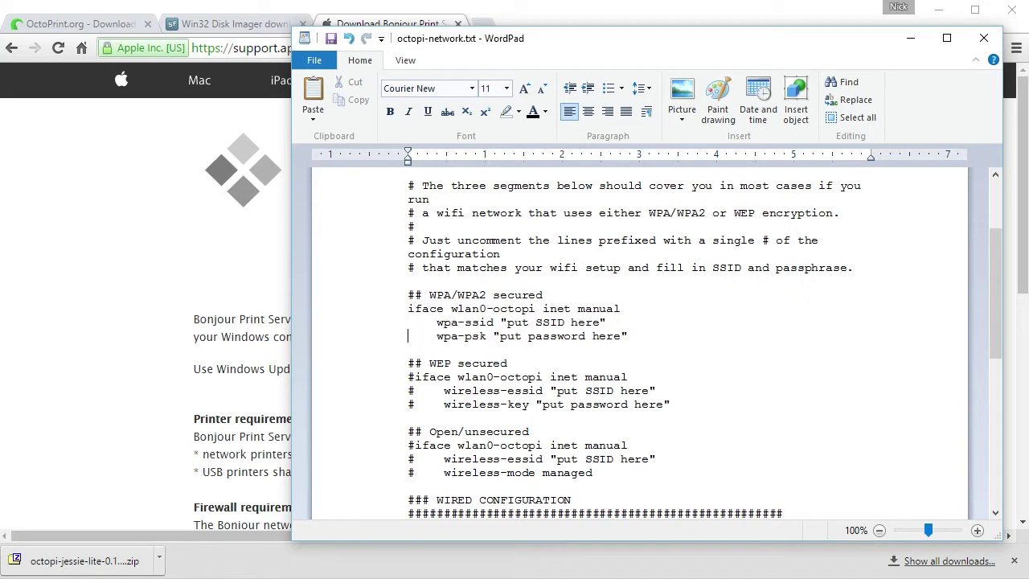
left_click_drag(505, 322, 595, 320)
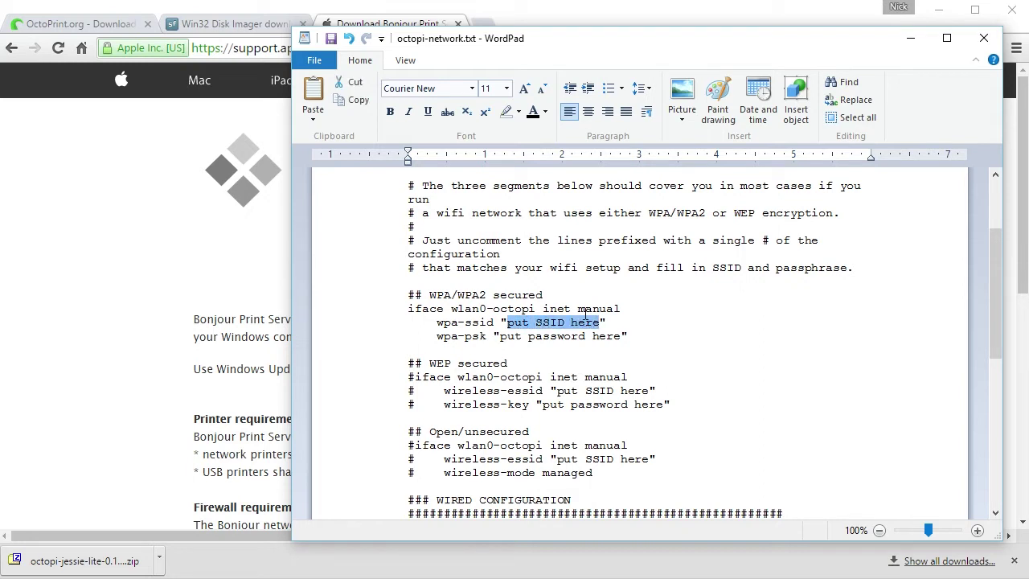
type("wirelessNetwork")
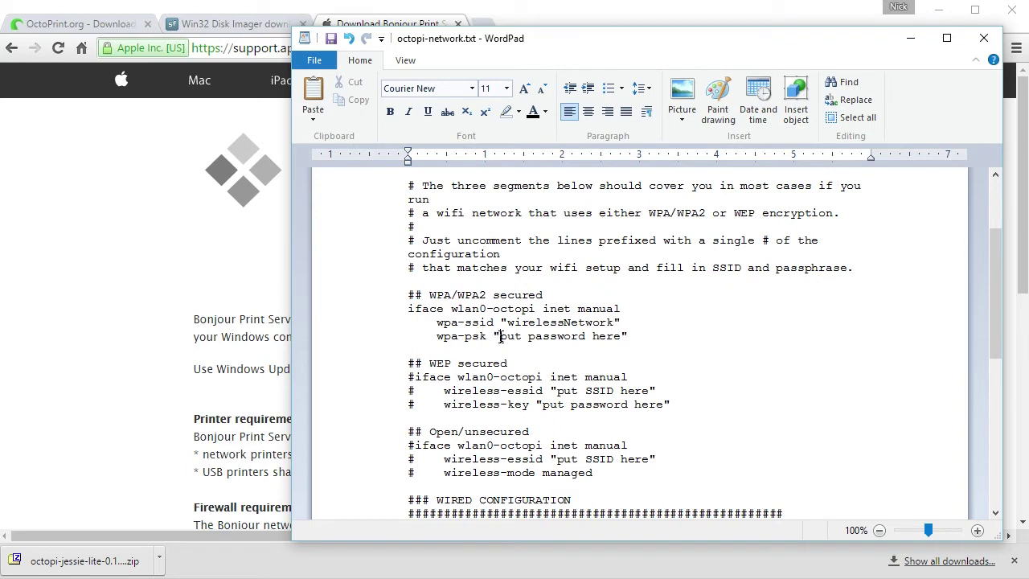
Replace the wpa-psk placeholder with the WiFi password and close the file
left_click_drag(499, 336, 608, 334)
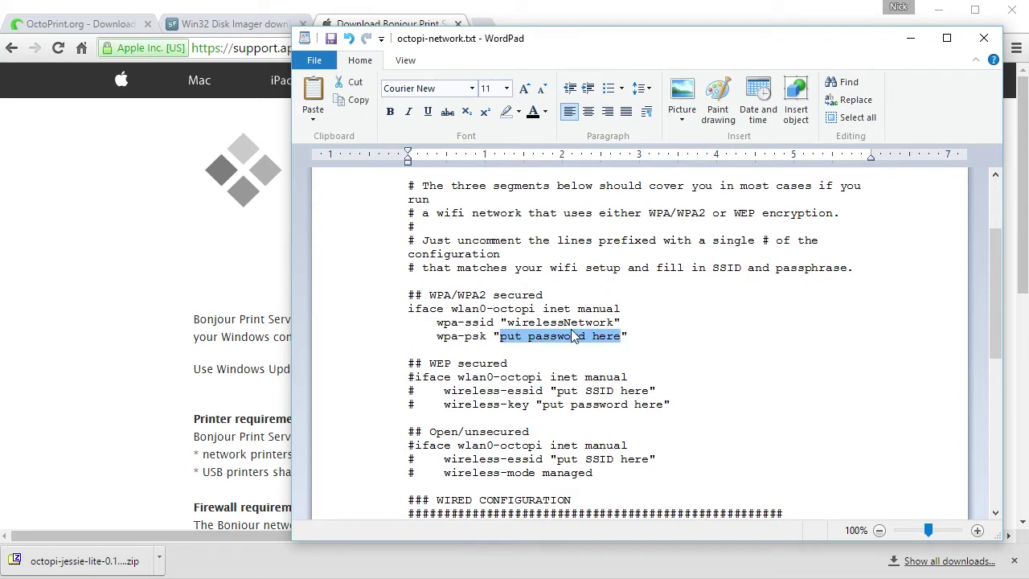
type("myP")
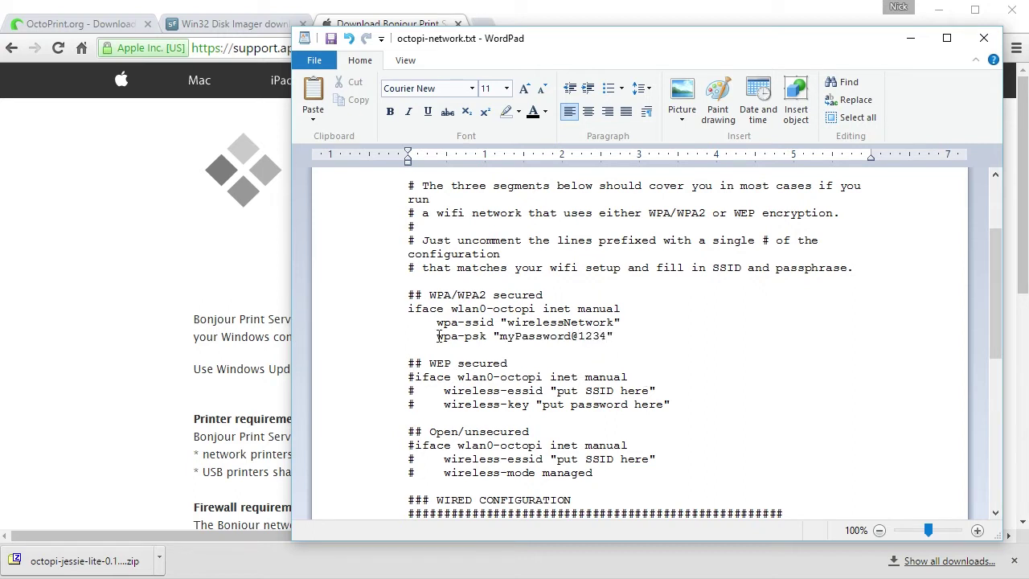
type("assword@1234")
scroll(329, 40, "down", 4)
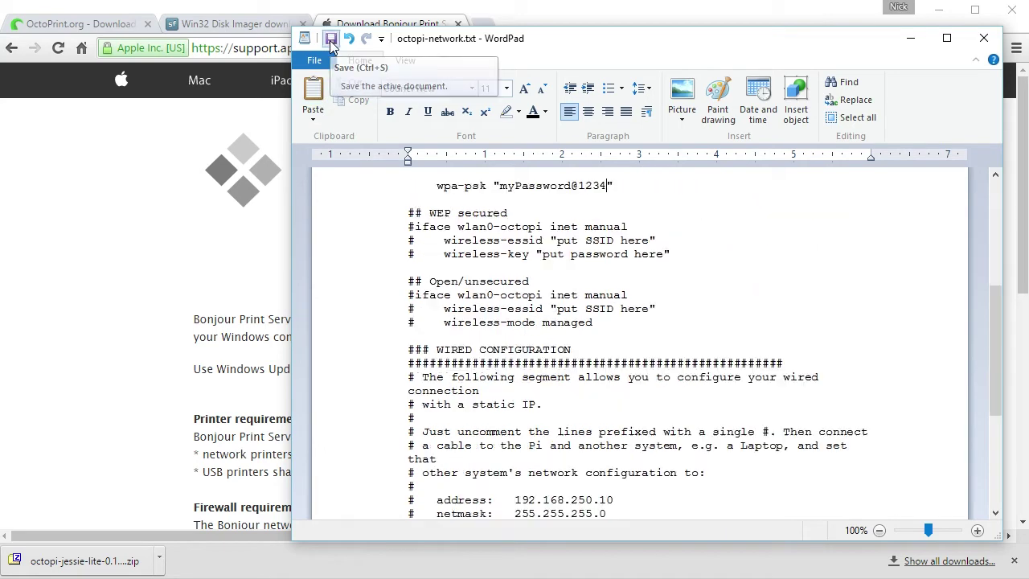
left_click(982, 42)
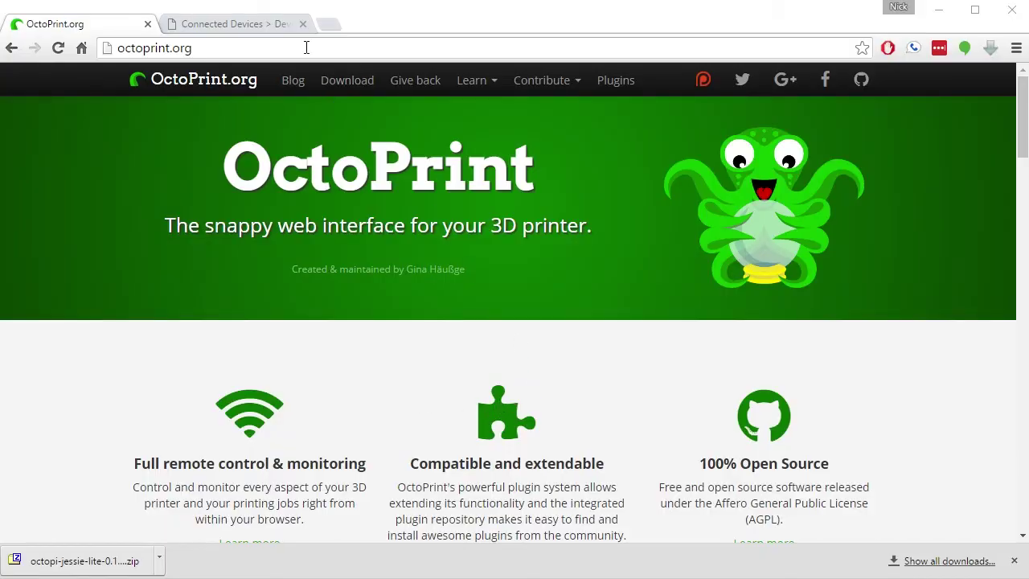
Load octopi.local in Chrome, then switch to the router's Connected Devices tab
left_click(215, 47)
type("oc")
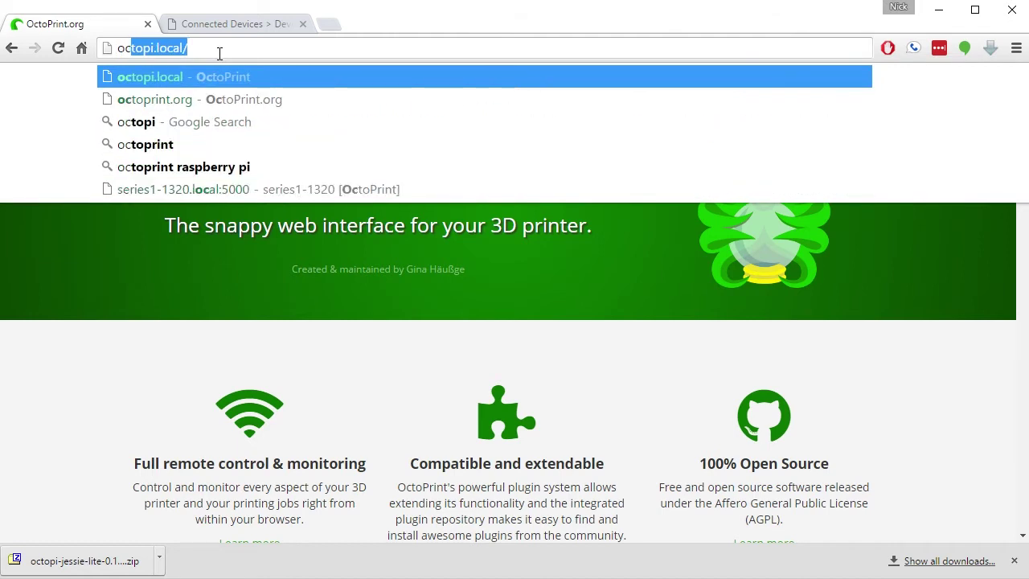
type("topi.local")
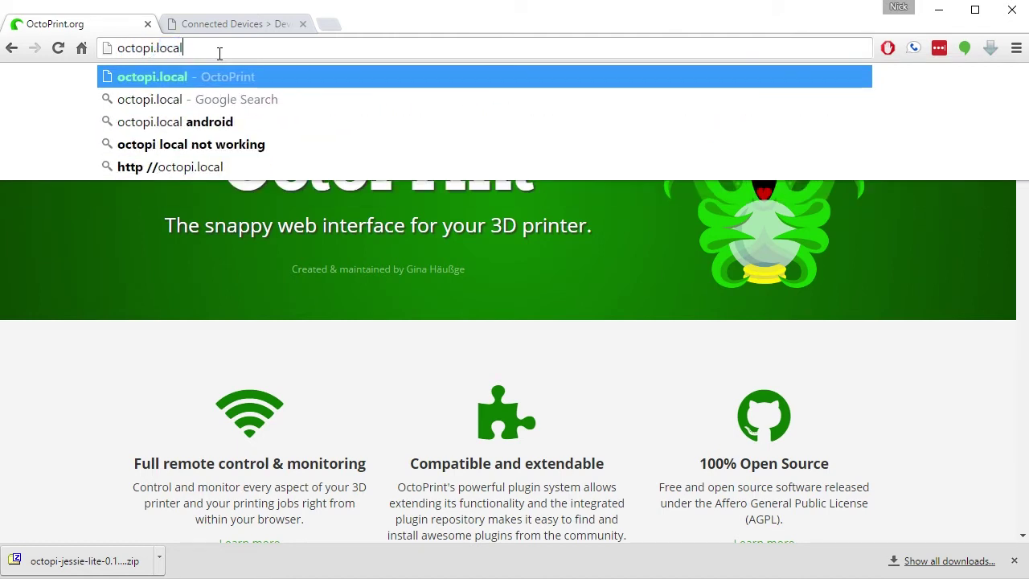
key("Return")
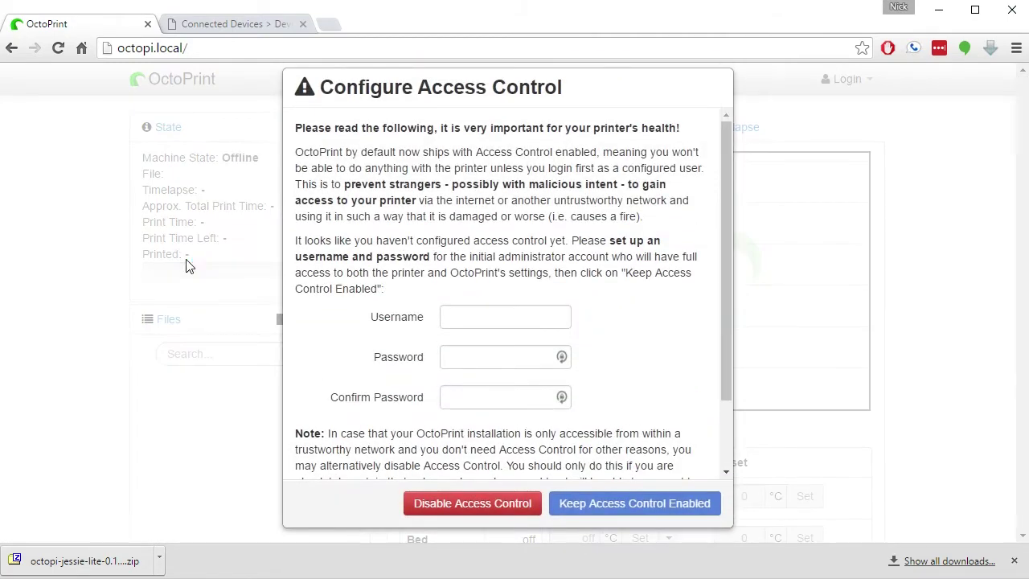
left_click(224, 27)
Copy octopi's IPv4 address 10.1.10.49 from the gateway's Connected Devices list
scroll(269, 371, "up", 3)
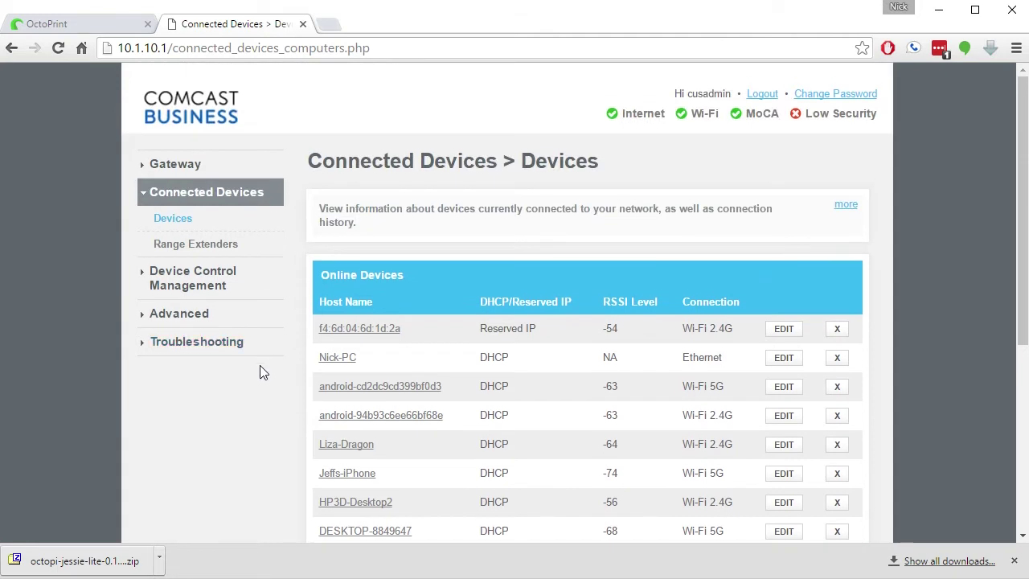
scroll(342, 233, "down", 2)
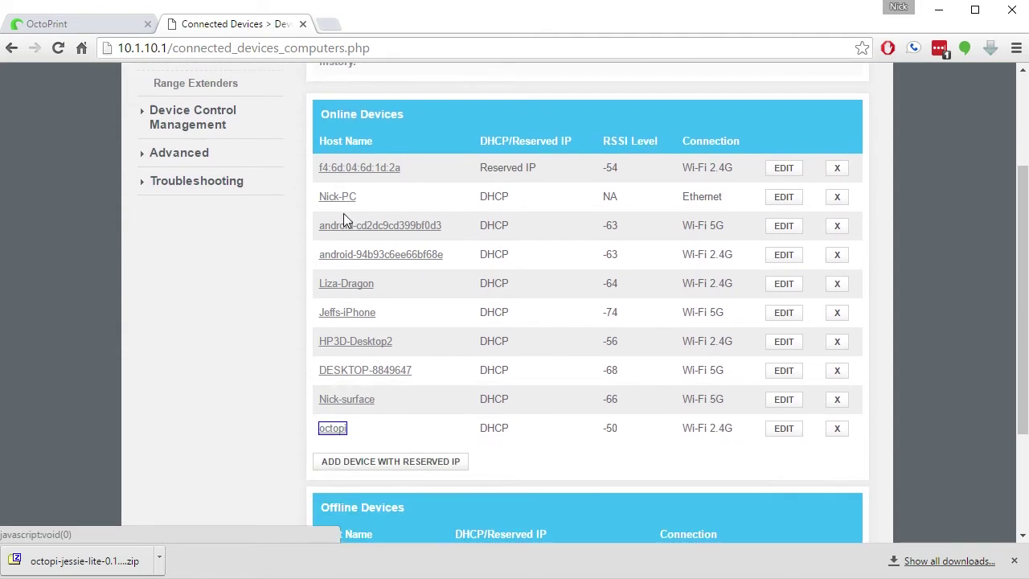
left_click(333, 427)
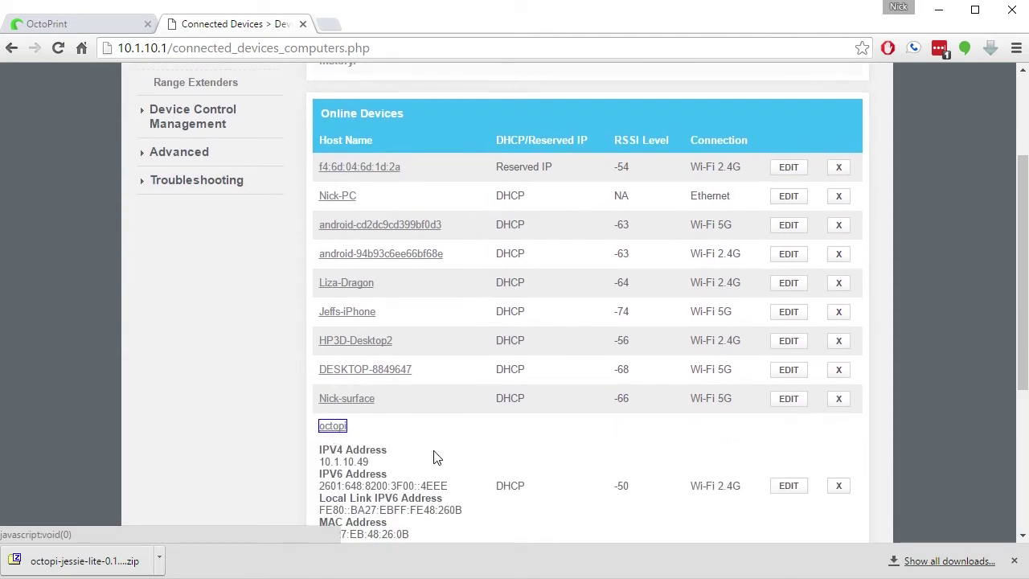
scroll(341, 402, "down", 1)
left_click_drag(319, 382, 371, 383)
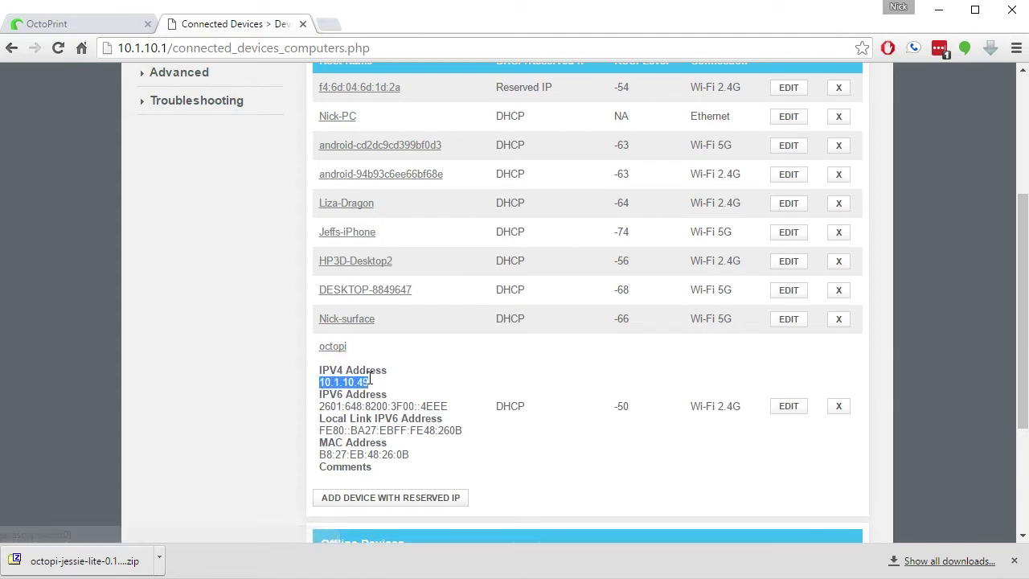
right_click(357, 387)
left_click(394, 394)
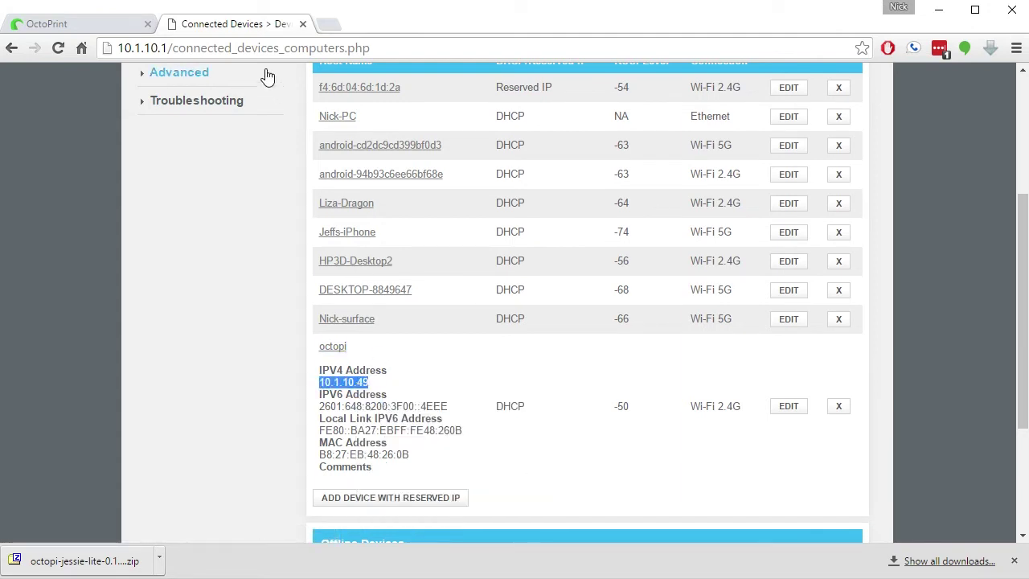
Open OctoPrint at 10.1.10.49 using Paste and go, and close the extra OctoPrint tab
left_click(266, 48)
right_click(266, 48)
left_click(314, 147)
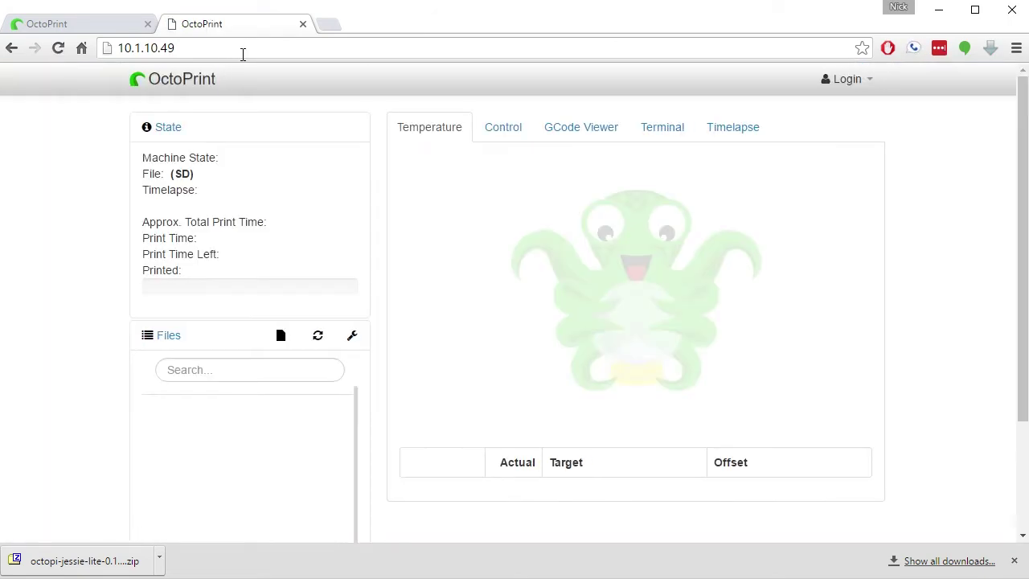
left_click(302, 25)
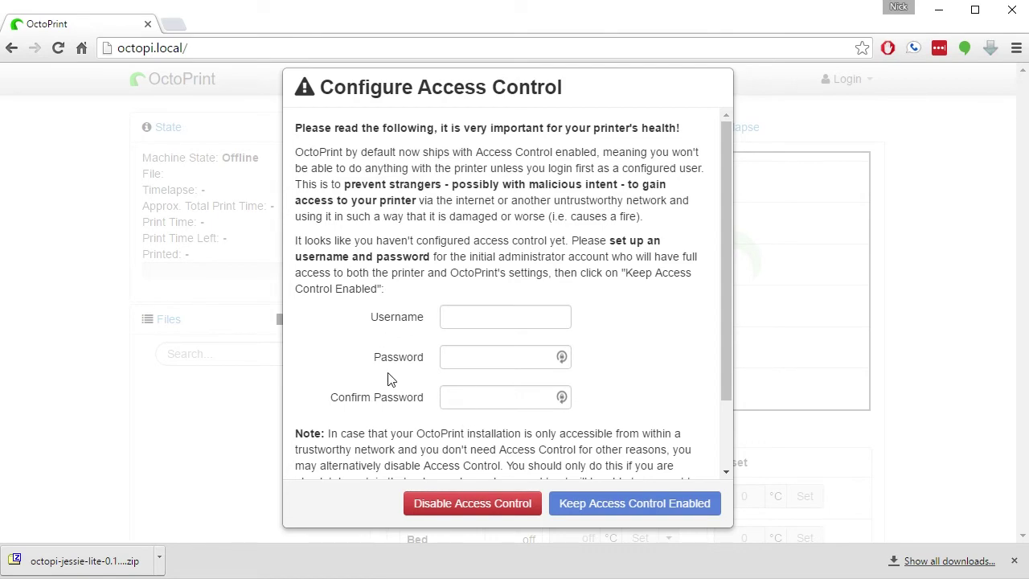
Disable OctoPrint's access control, confirm with Proceed, and reload the interface
left_click(477, 504)
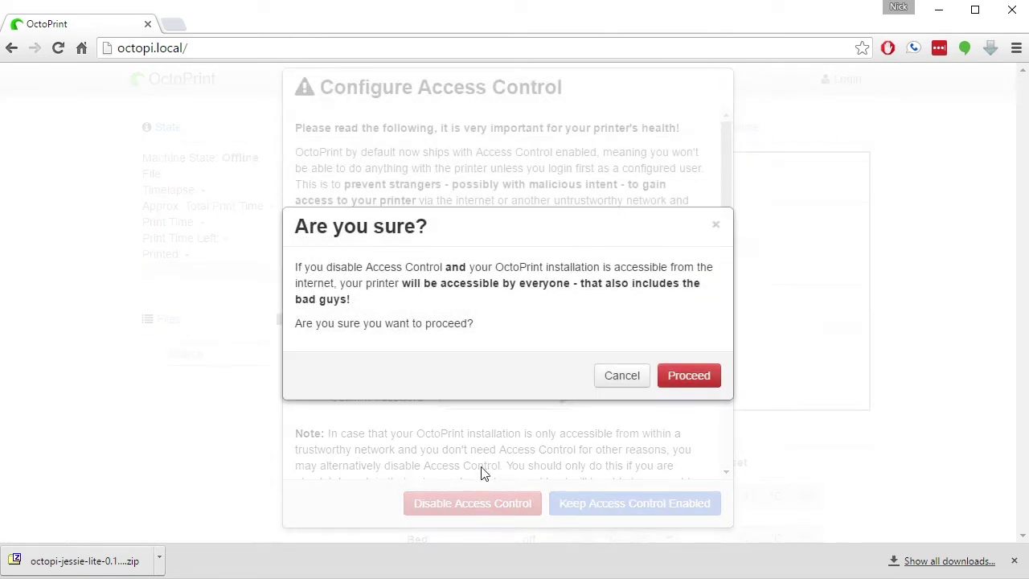
left_click(687, 376)
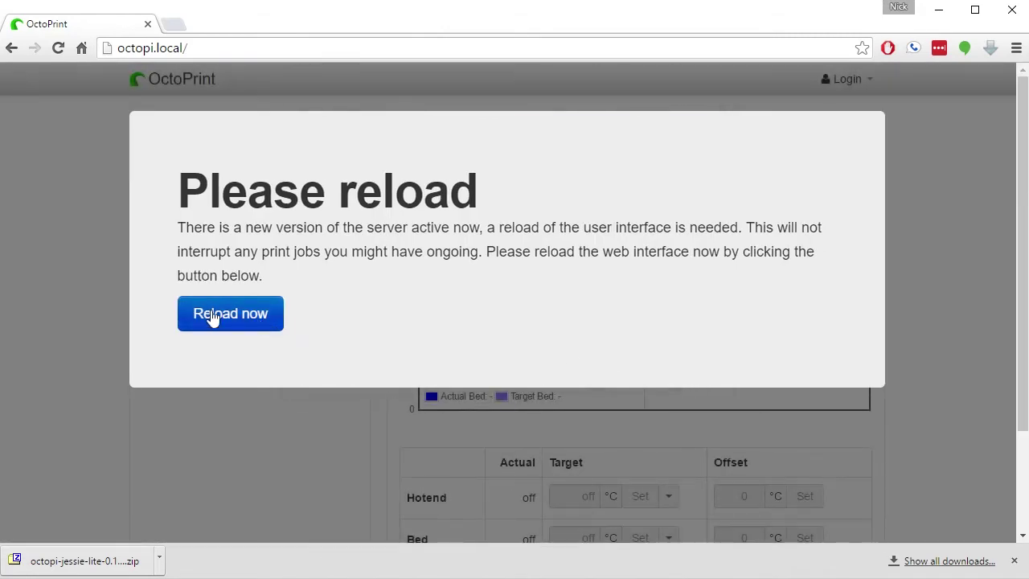
left_click(240, 318)
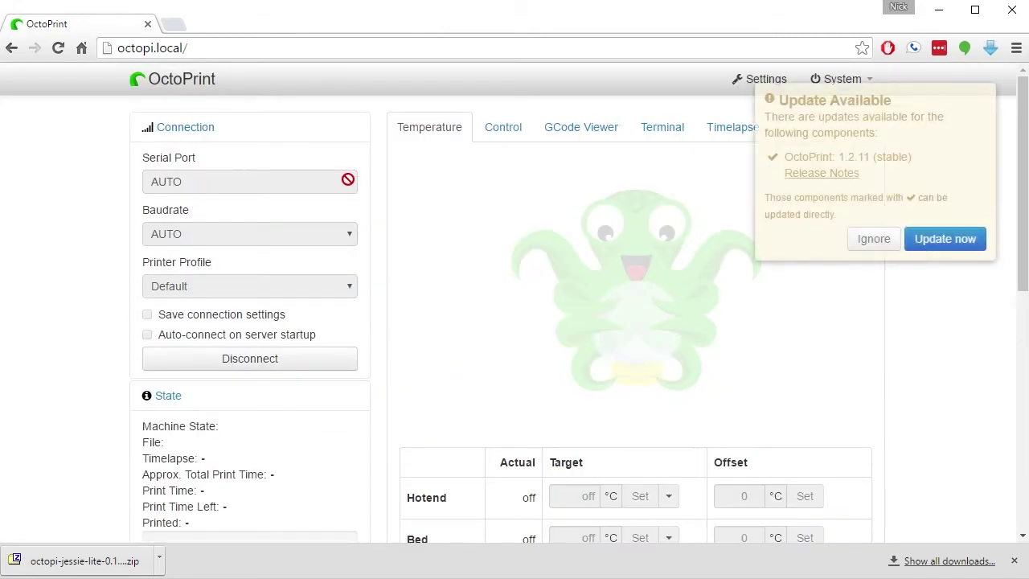
Ignore the 1.2.11 update notice and open Settings on the Printer Profiles page
left_click(873, 239)
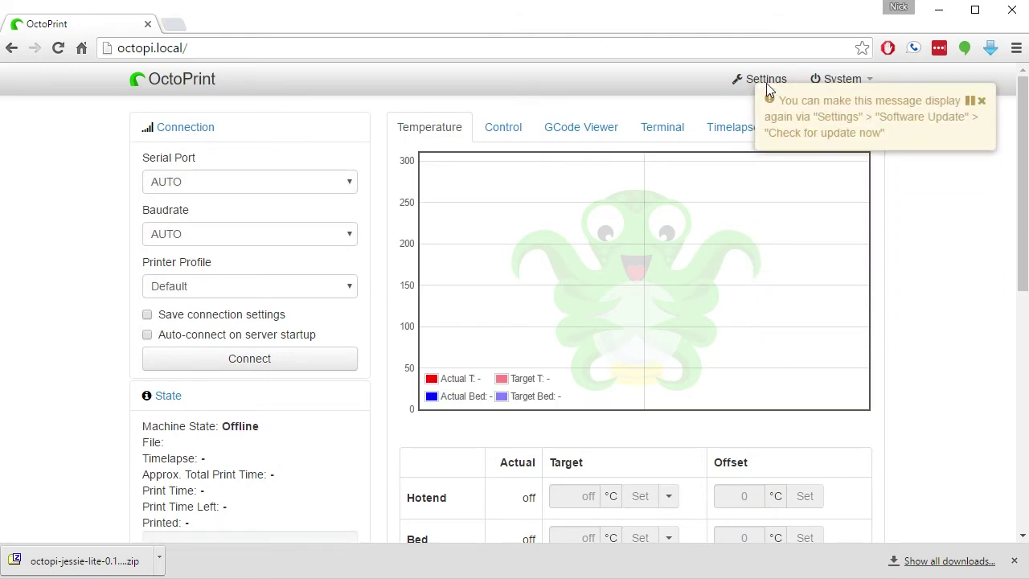
left_click(764, 80)
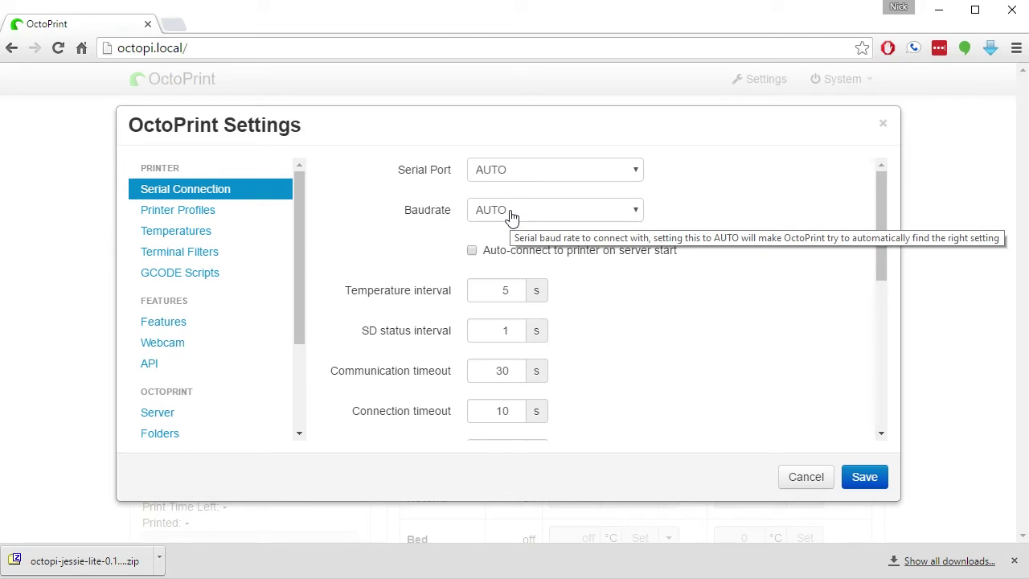
left_click(188, 218)
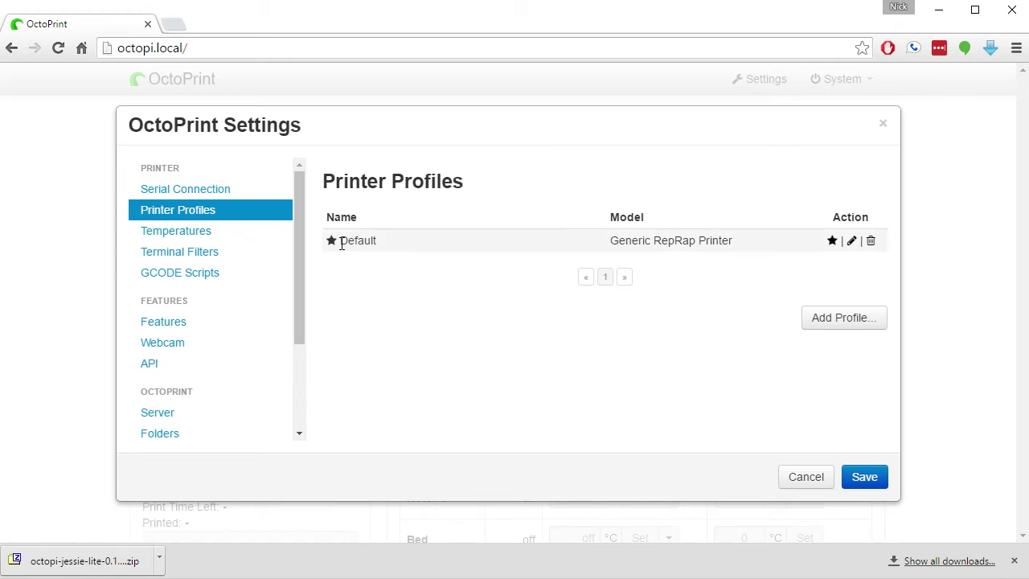
Inspect the Default printer profile's name and X build volume value, then close the editor
left_click(851, 241)
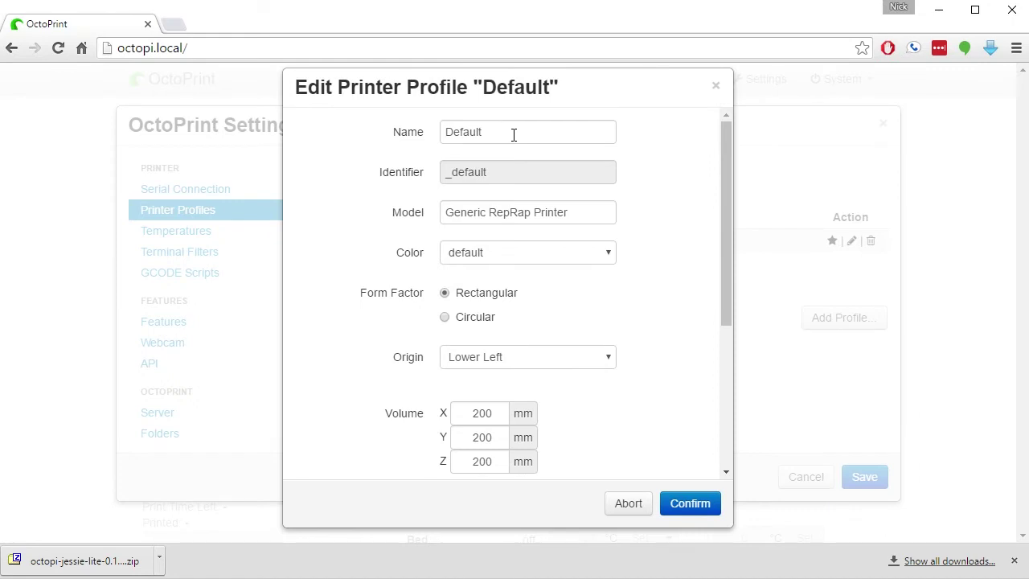
left_click(386, 133)
scroll(517, 265, "down", 2)
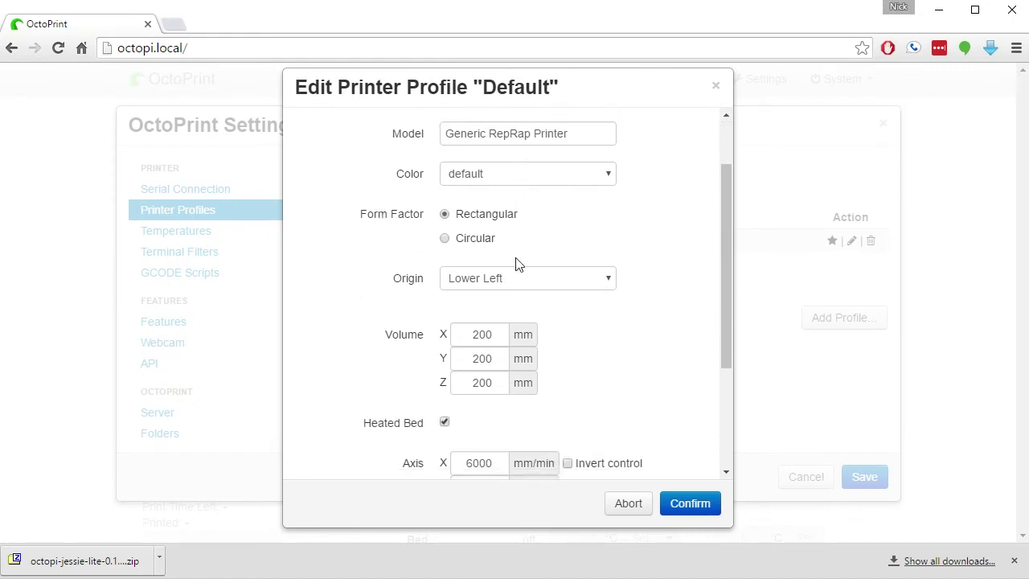
left_click_drag(470, 251, 497, 254)
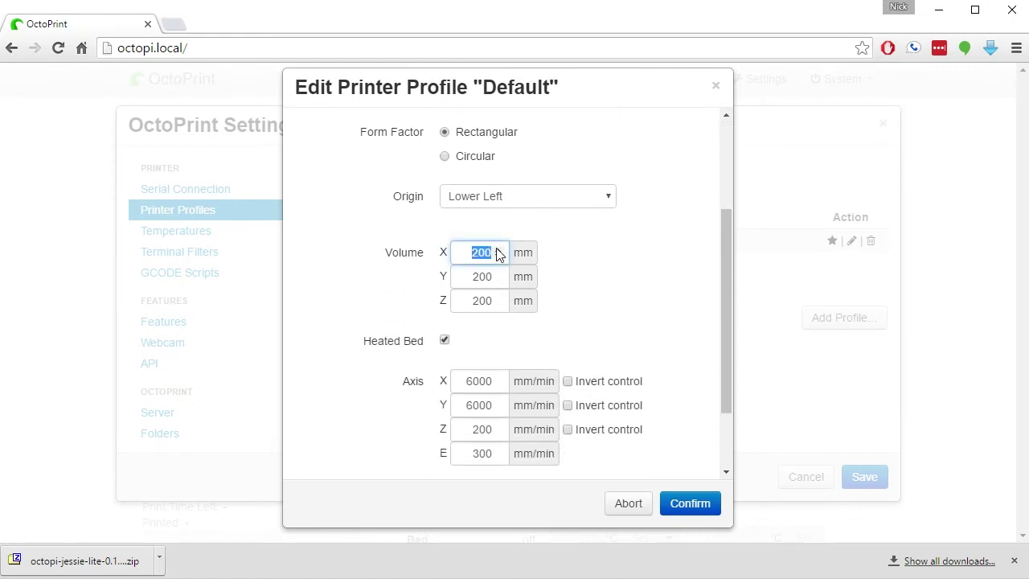
scroll(466, 338, "down", 1)
scroll(486, 293, "up", 1)
left_click(715, 89)
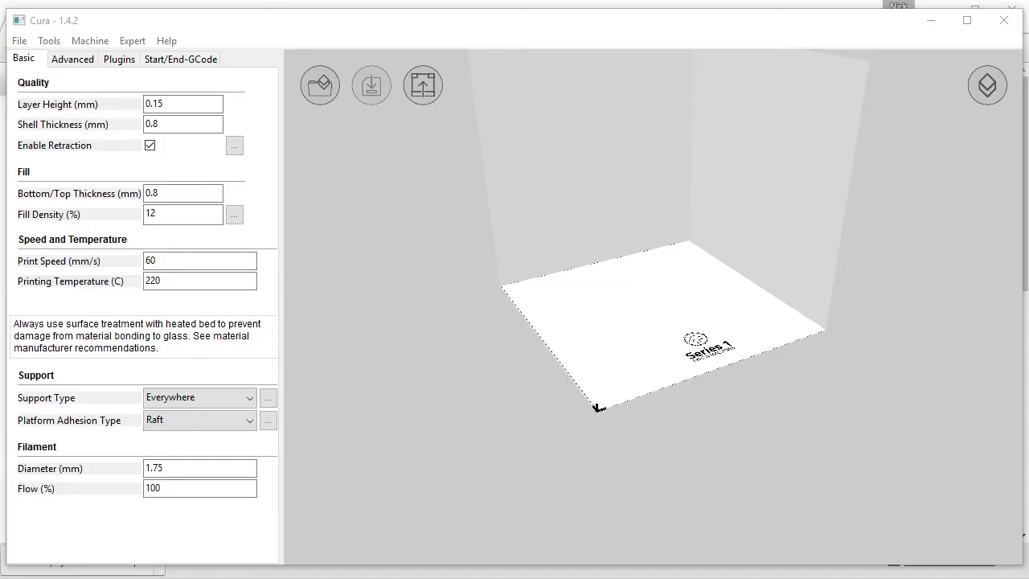
Load bunny.obj from the Desktop onto the Series 1 build plate, skipping the empty USB Drive (I:)
left_click(326, 79)
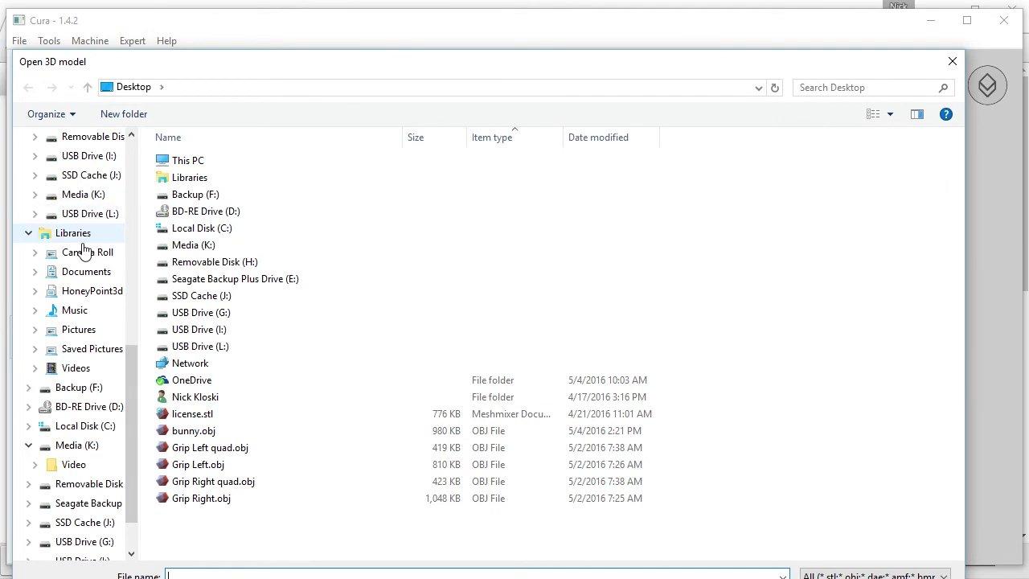
scroll(80, 230, "up", 5)
scroll(75, 195, "down", 5)
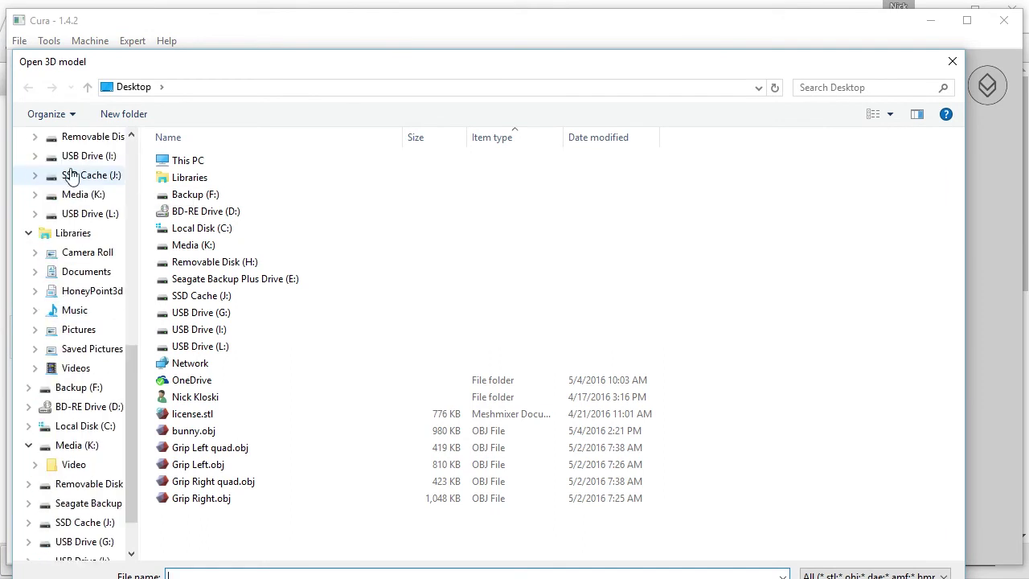
left_click(72, 155)
left_click(1017, 516)
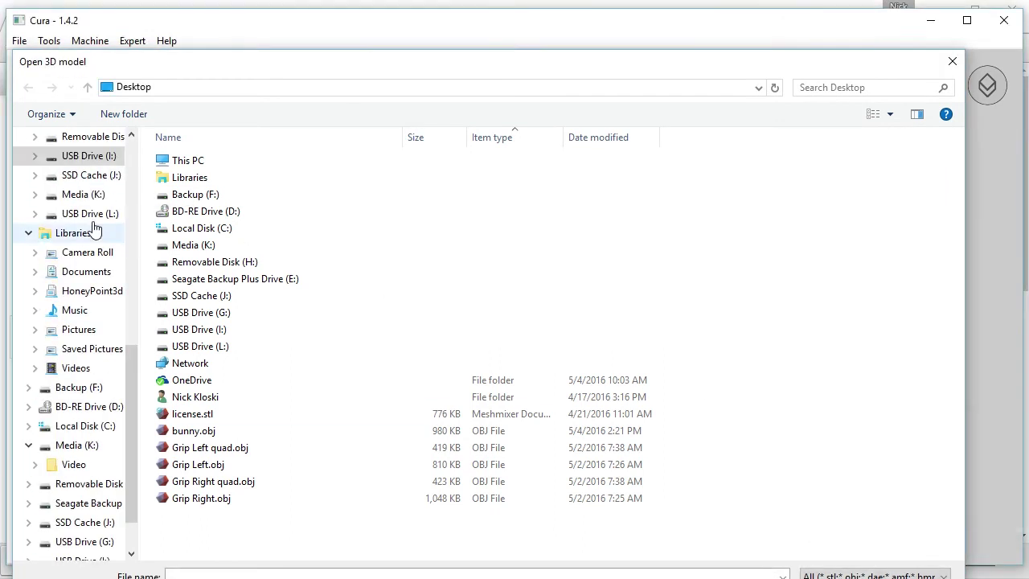
scroll(94, 229, "up", 4)
left_click(88, 159)
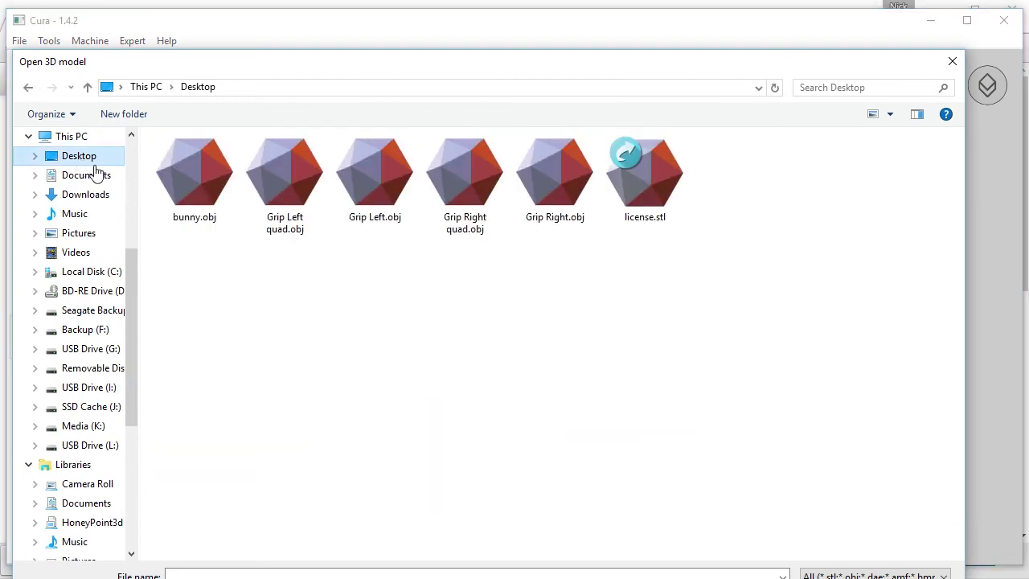
double_click(178, 177)
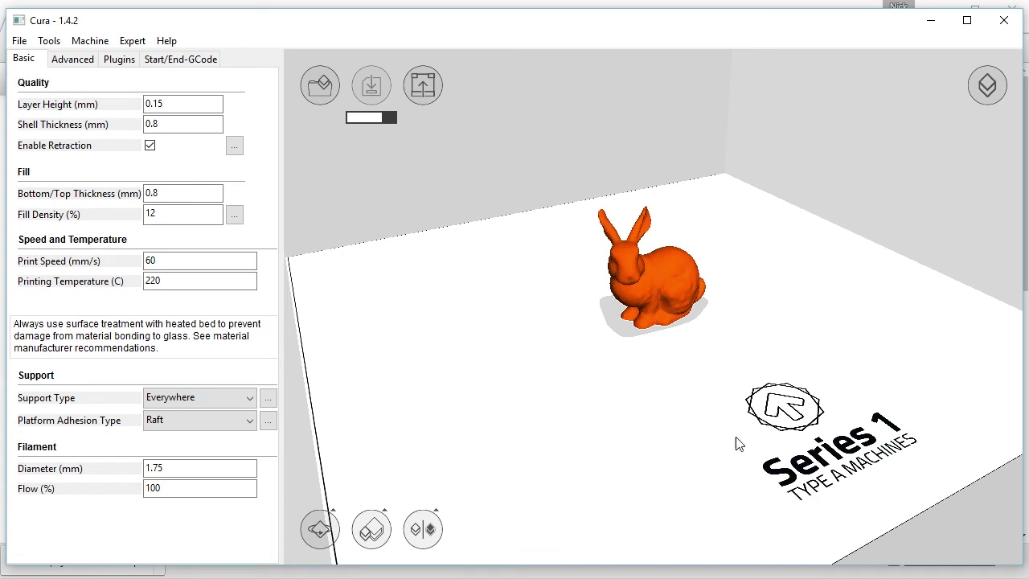
Upload bunny.gcode from the Desktop through OctoPrint's Files panel
key("alt+Tab")
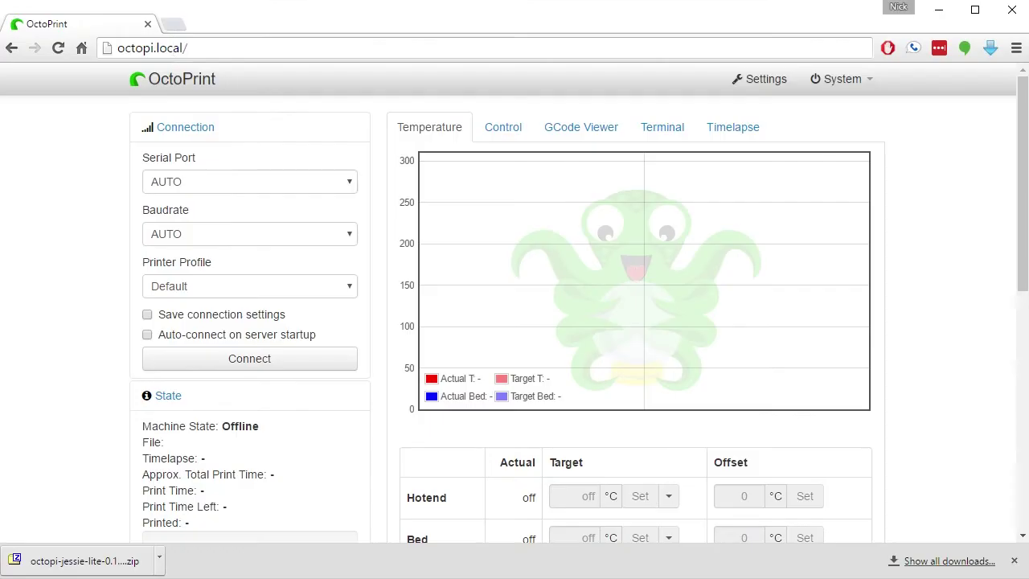
scroll(329, 343, "down", 6)
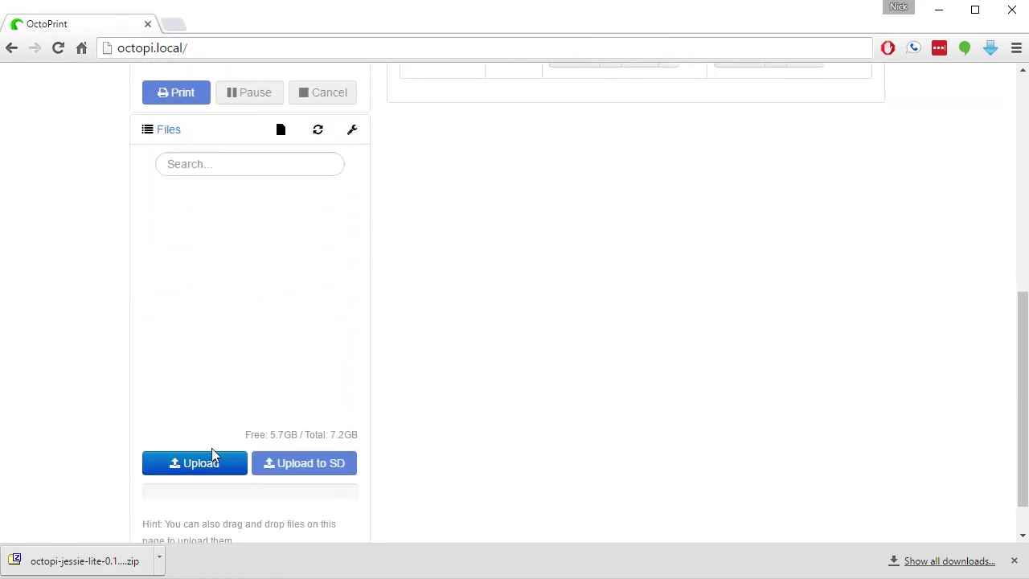
left_click(201, 466)
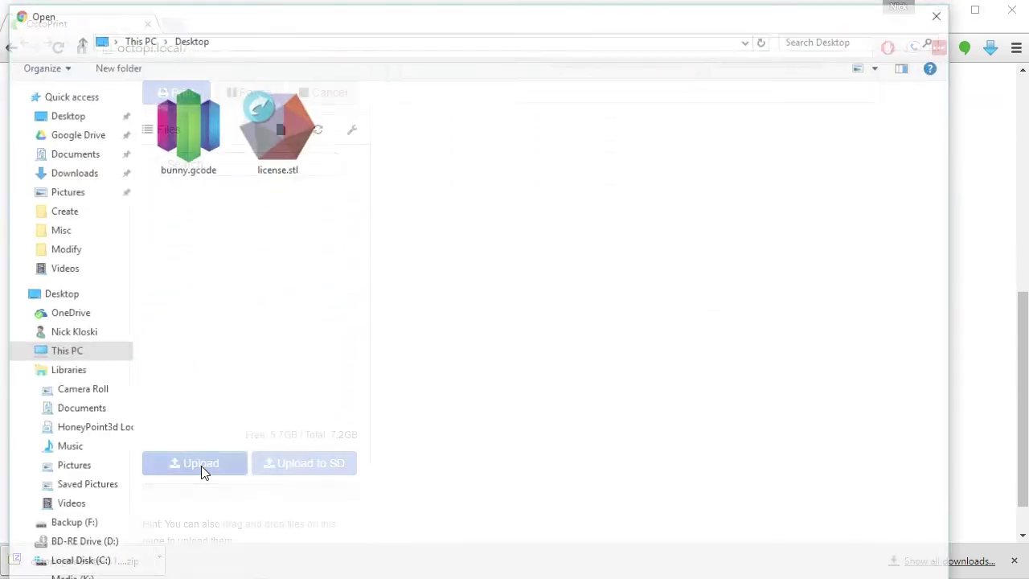
double_click(184, 143)
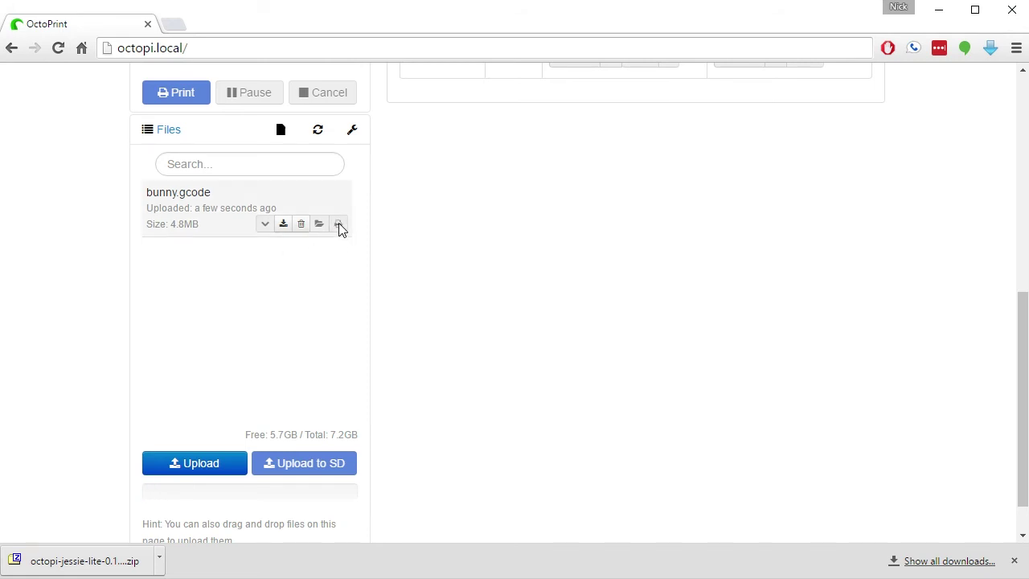
scroll(117, 363, "up", 5)
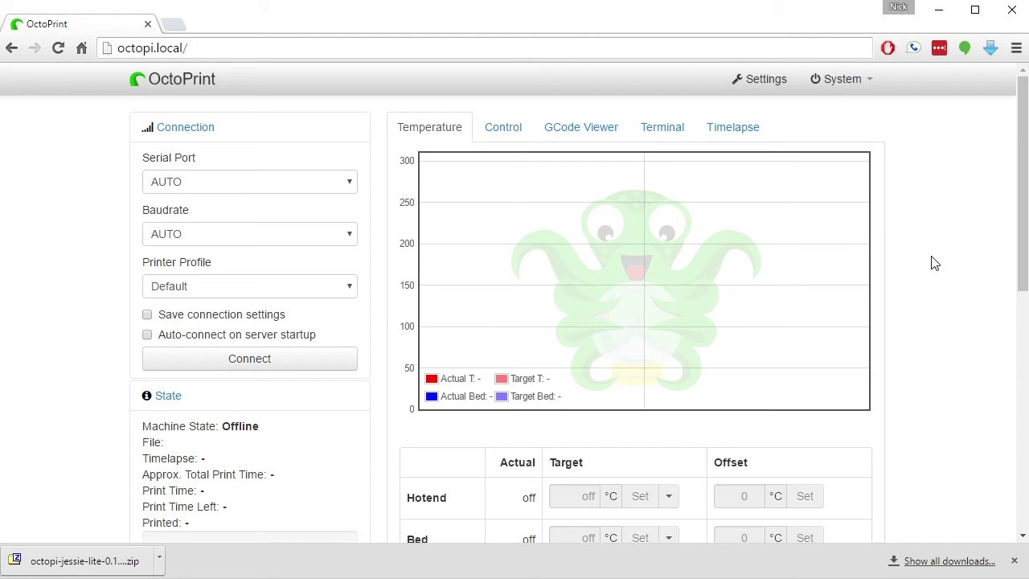
Browse the Plugin Manager's installed plugins, CuraEngine through Virtual Printer, down to Get More
left_click(765, 80)
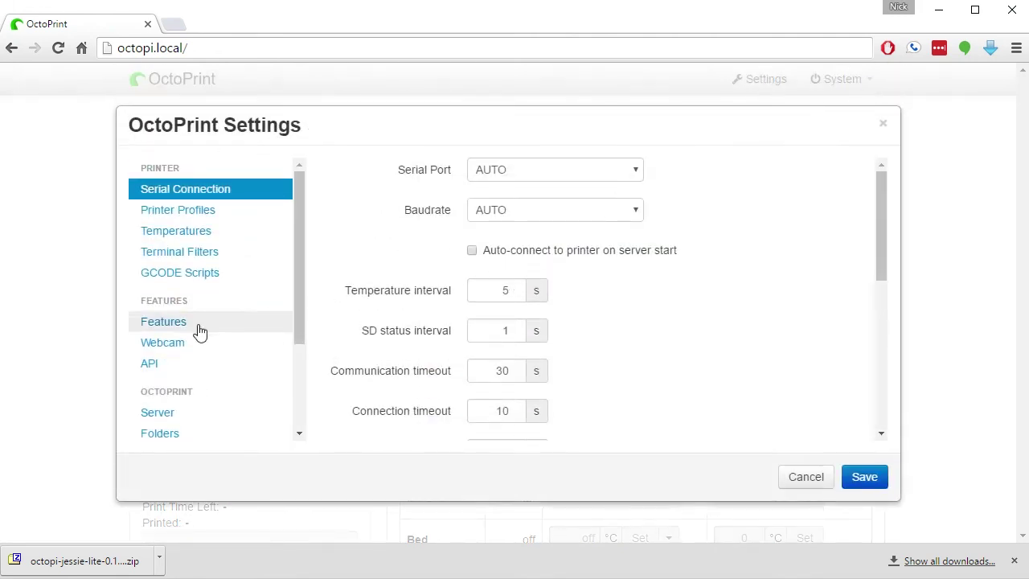
scroll(169, 354, "down", 1)
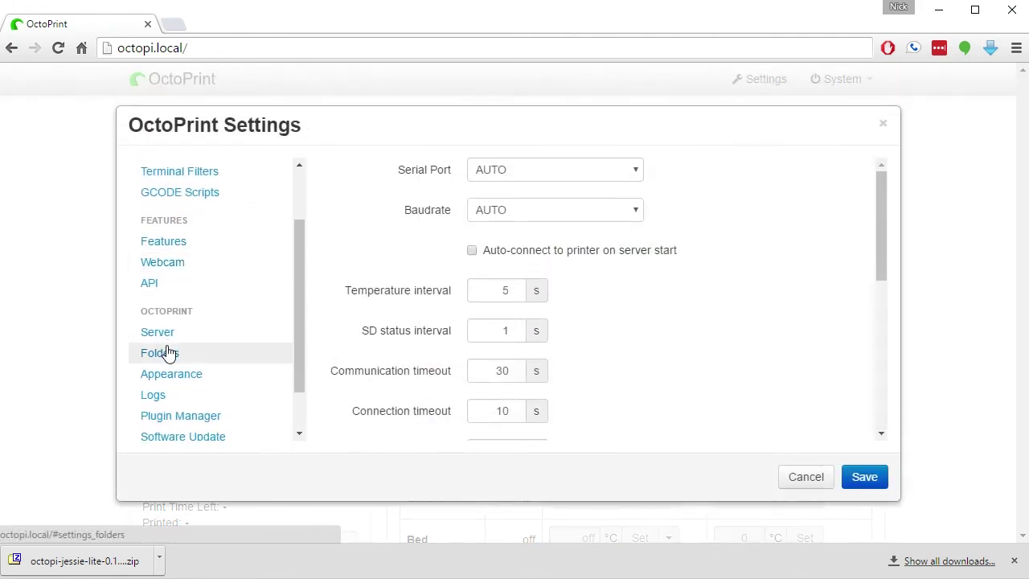
scroll(169, 354, "down", 1)
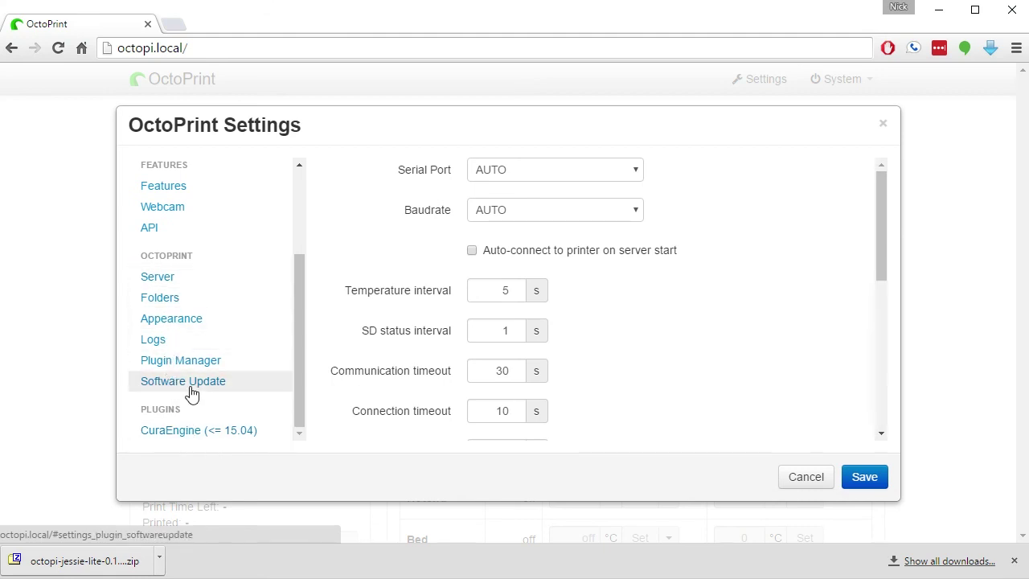
left_click(185, 361)
scroll(184, 368, "up", 2)
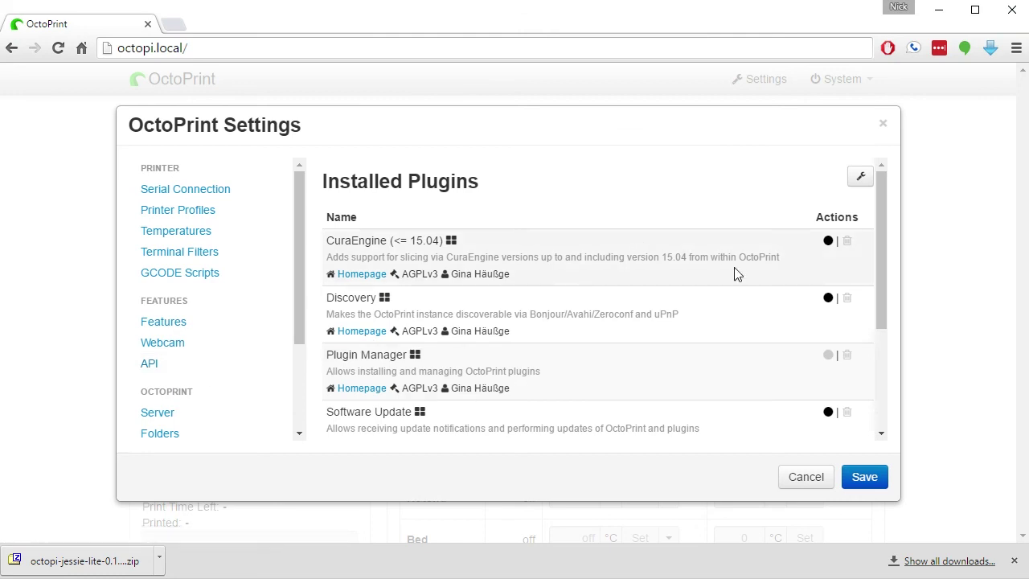
scroll(723, 298, "down", 1)
scroll(723, 297, "down", 2)
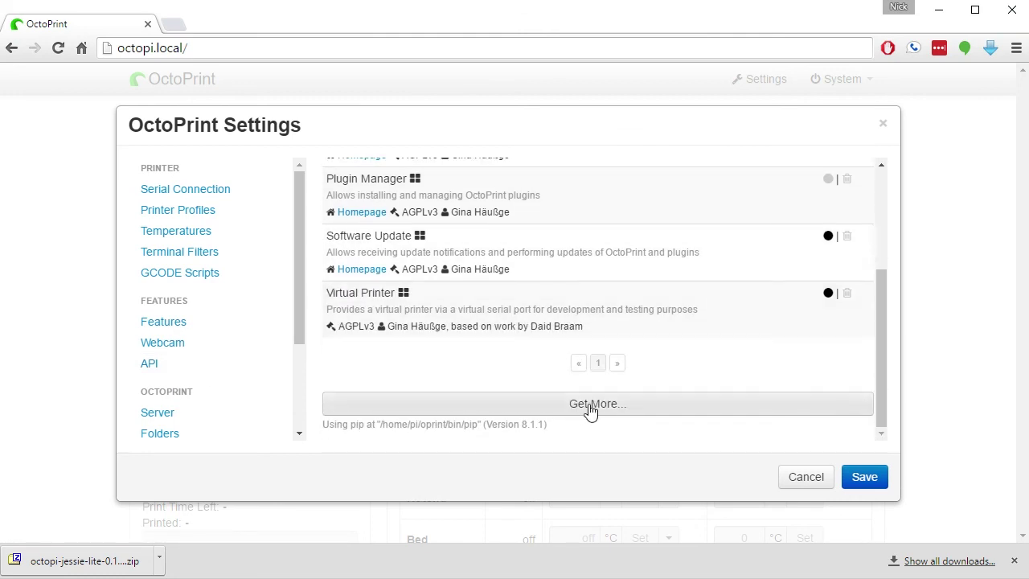